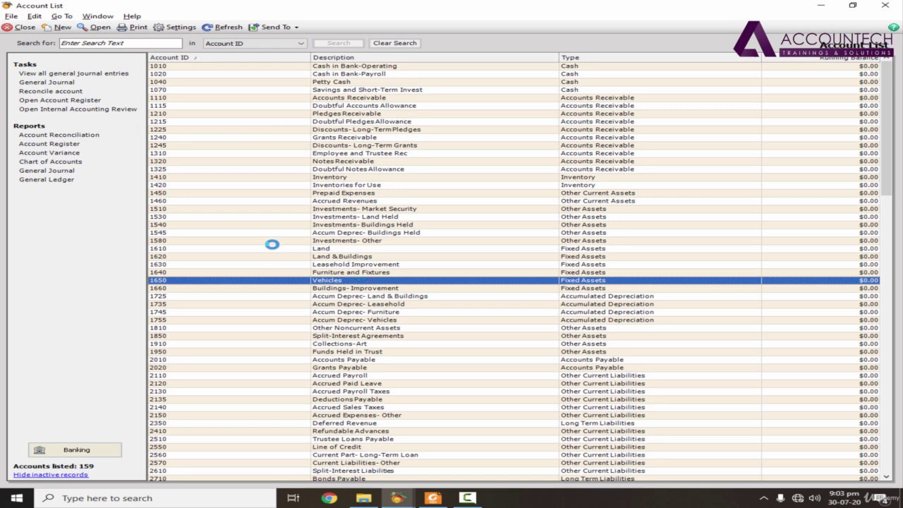
- Change the description of account 1650 to "Motor Vehicles", save the account and close its record
{"action": "left_click", "coordinate": [101, 79]}
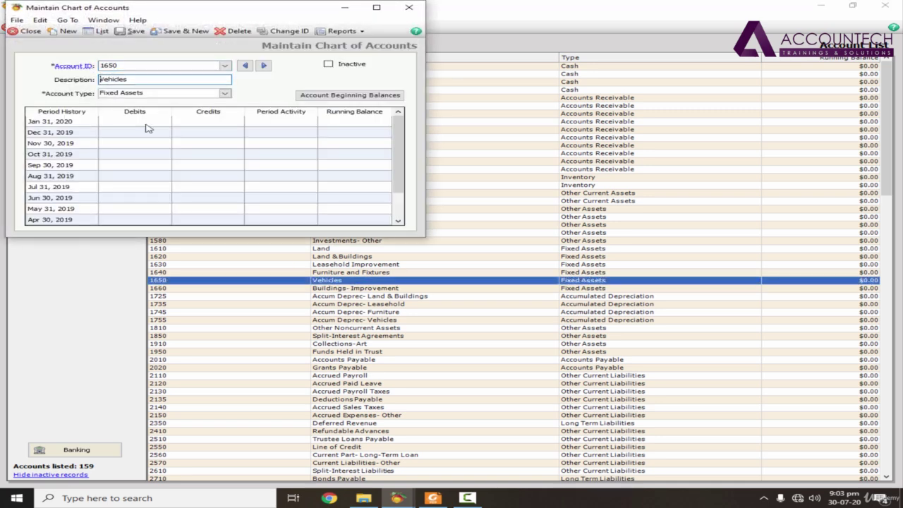
{"action": "type", "text": "Motor"}
{"action": "left_click", "coordinate": [133, 32]}
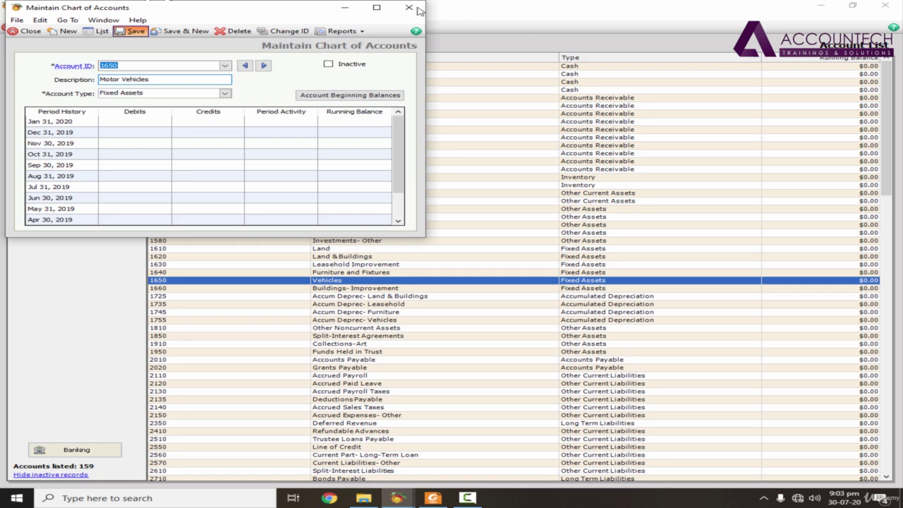
{"action": "key", "text": "Escape"}
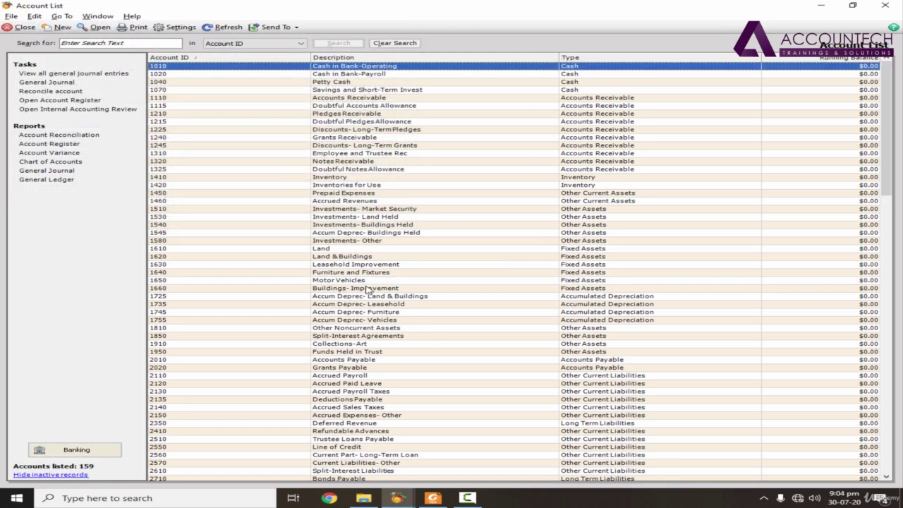
- Check the opening balances PDF and change account 1755's description to "Accum Deprec- Motor Vehicles", saving and closing the record
{"action": "key", "text": "alt+Tab"}
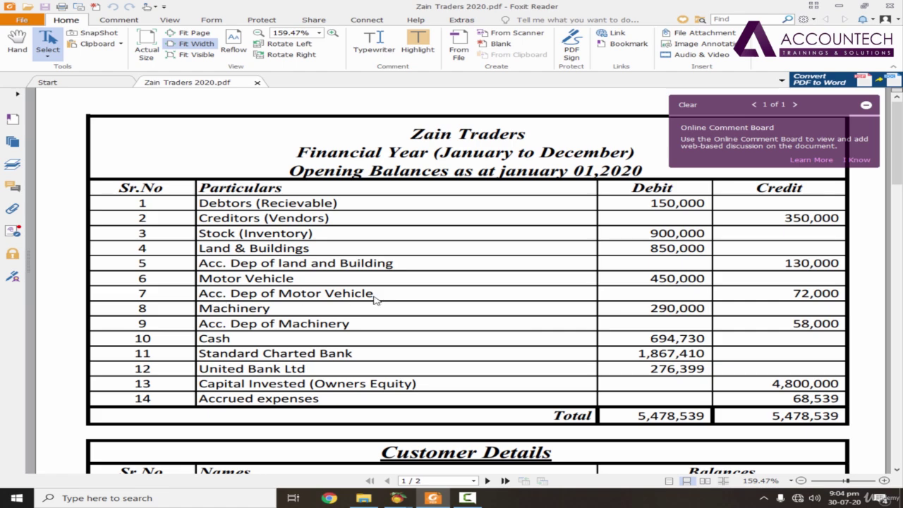
{"action": "key", "text": "alt+Tab"}
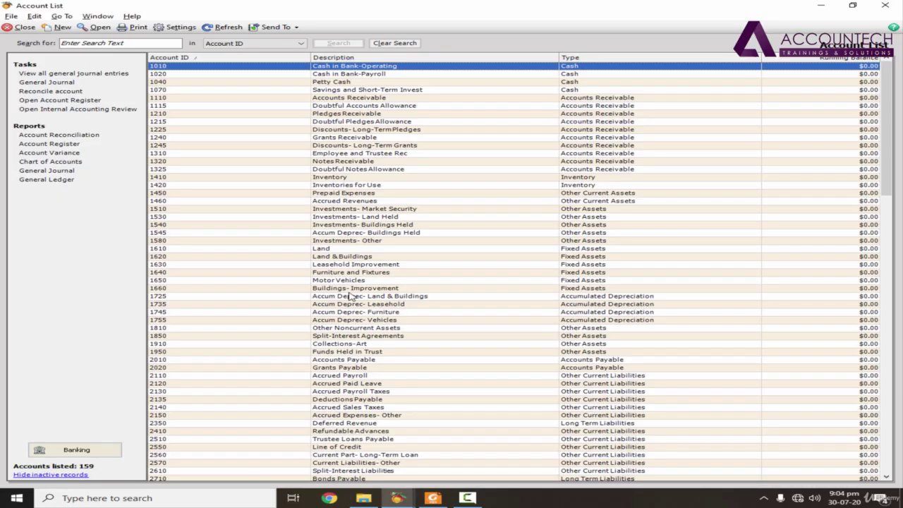
{"action": "left_click", "coordinate": [355, 321]}
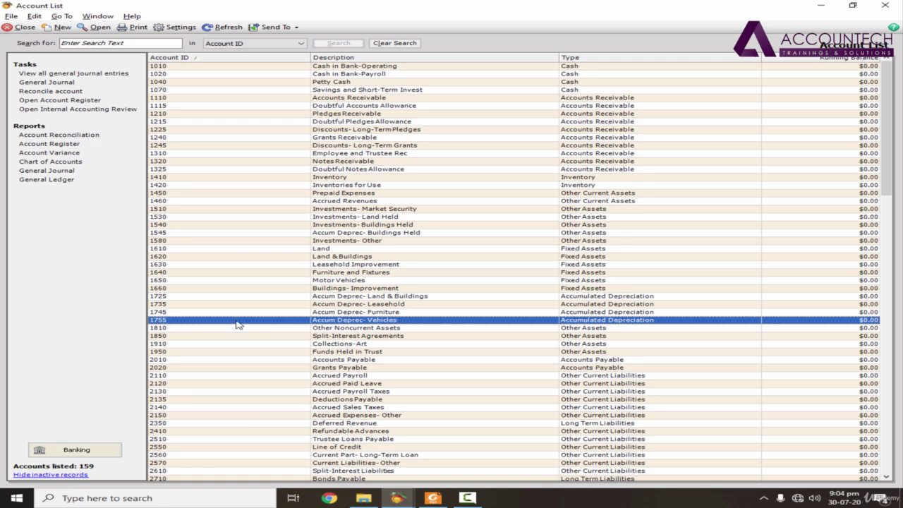
{"action": "double_click", "coordinate": [355, 321]}
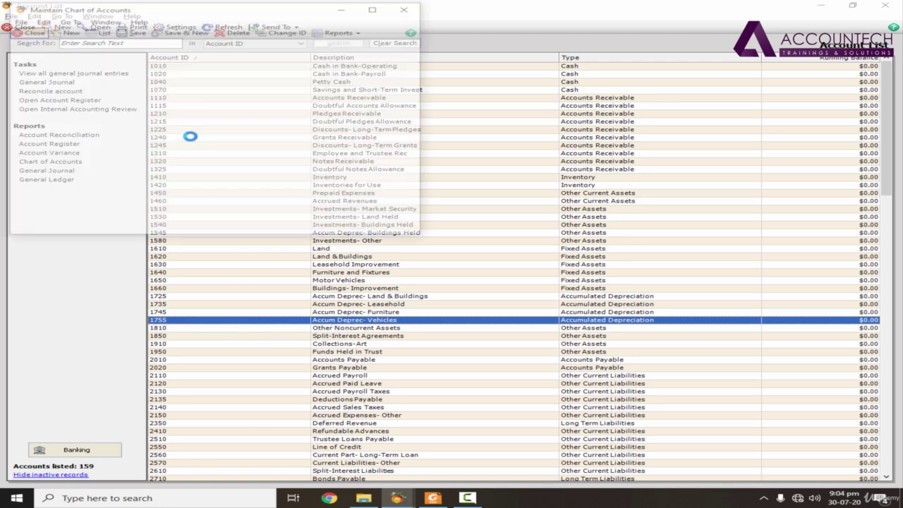
{"action": "left_click", "coordinate": [153, 79]}
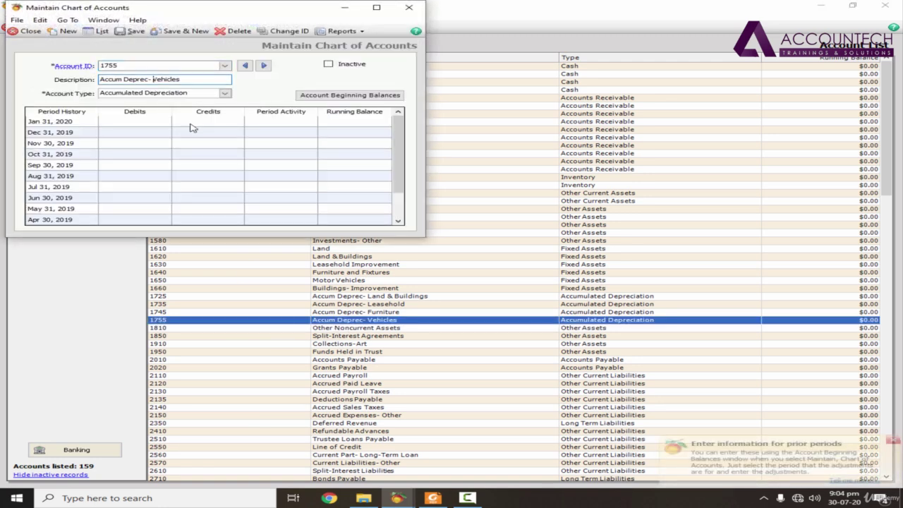
{"action": "type", "text": "Motor"}
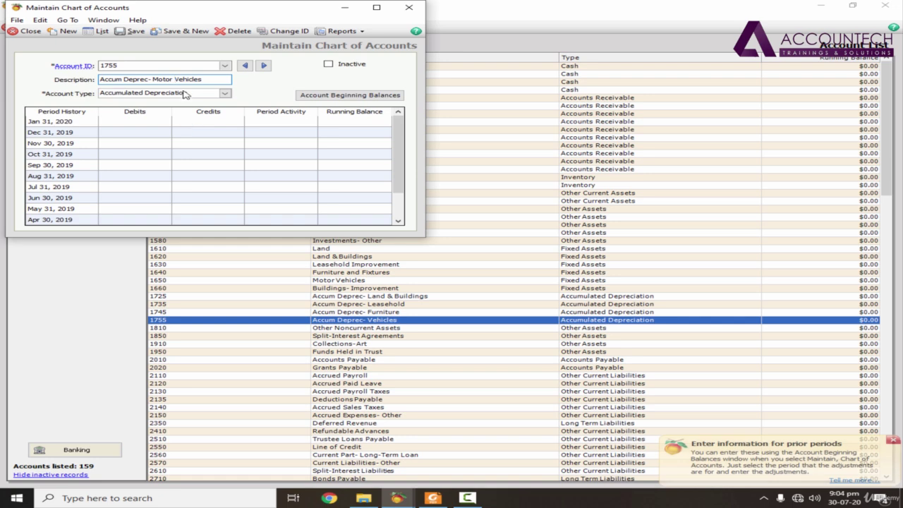
{"action": "left_click", "coordinate": [131, 31]}
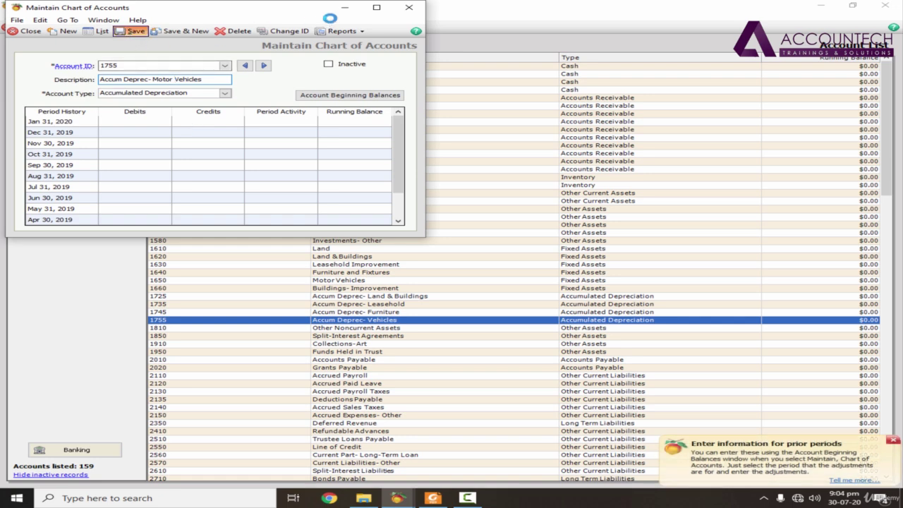
{"action": "left_click", "coordinate": [409, 7]}
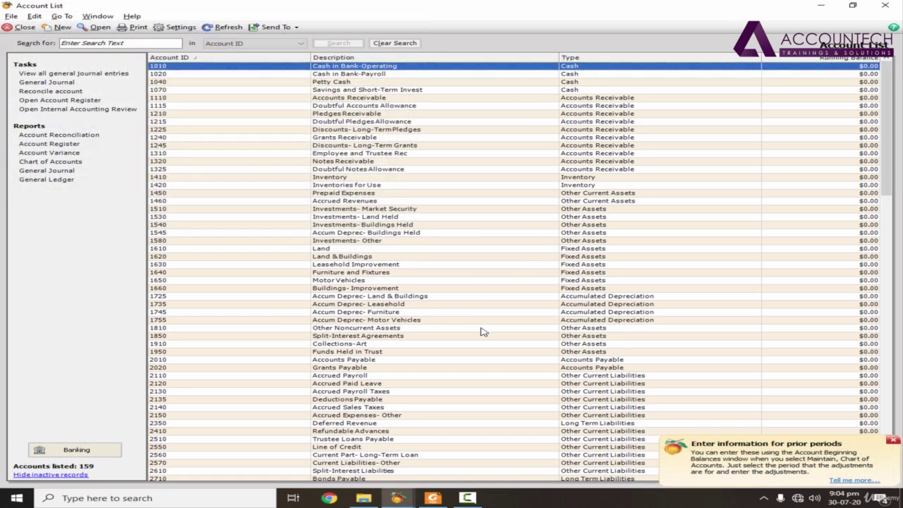
- Review the machinery entries in the opening balances PDF and compare the account IDs of Furniture and Fixtures and Motor Vehicles
{"action": "key", "text": "alt+Tab"}
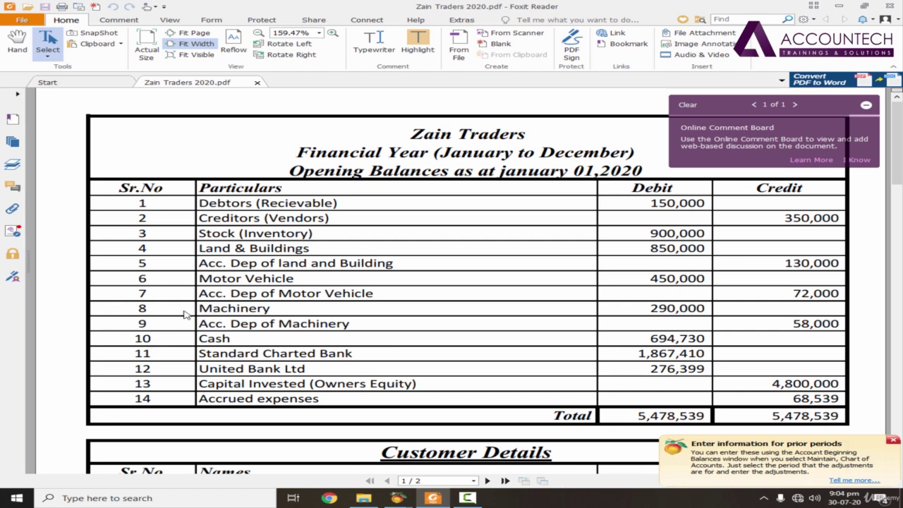
{"action": "key", "text": "alt+Tab"}
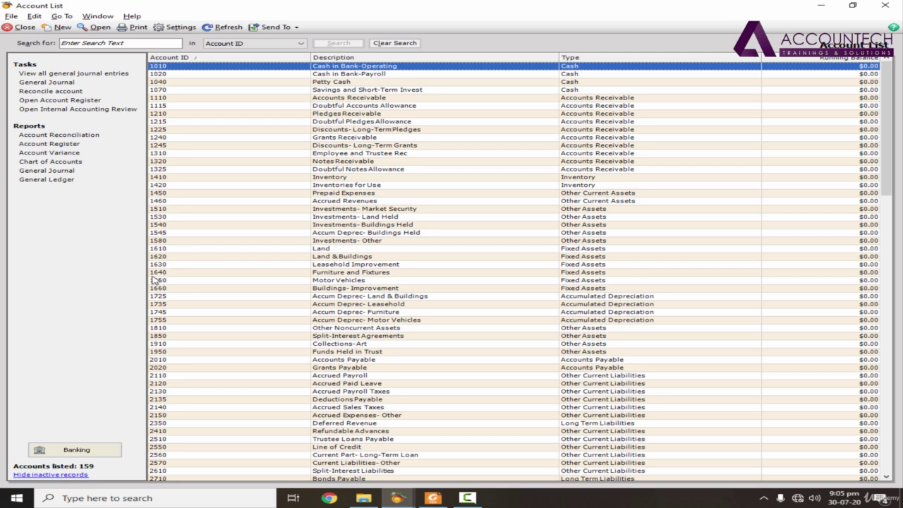
{"action": "left_click", "coordinate": [337, 273]}
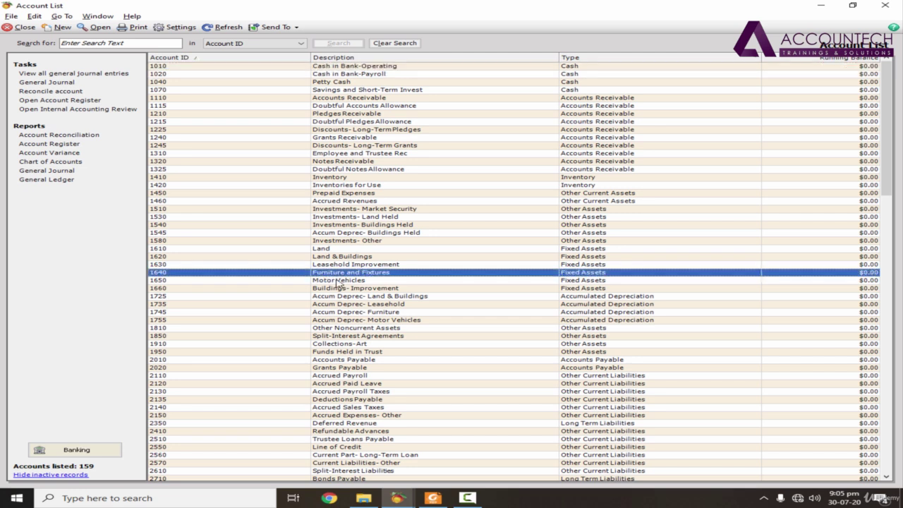
{"action": "left_click", "coordinate": [337, 282]}
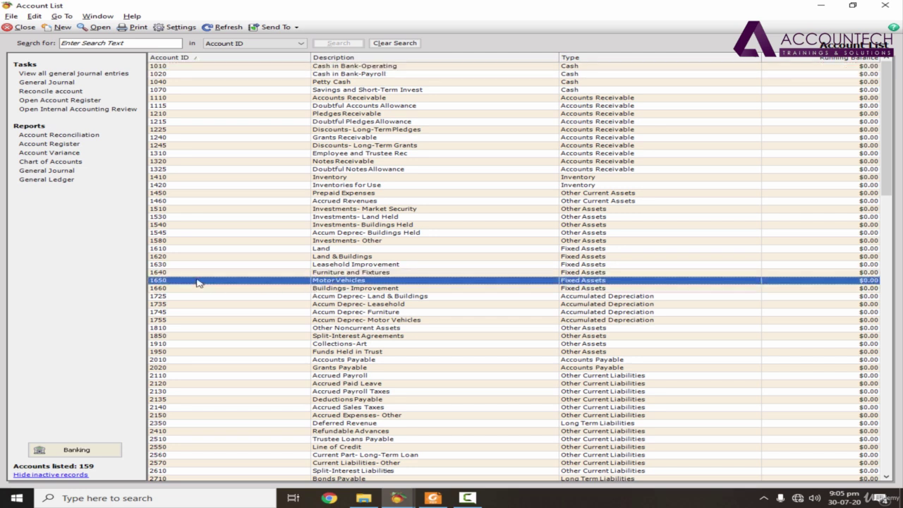
{"action": "left_click", "coordinate": [159, 274]}
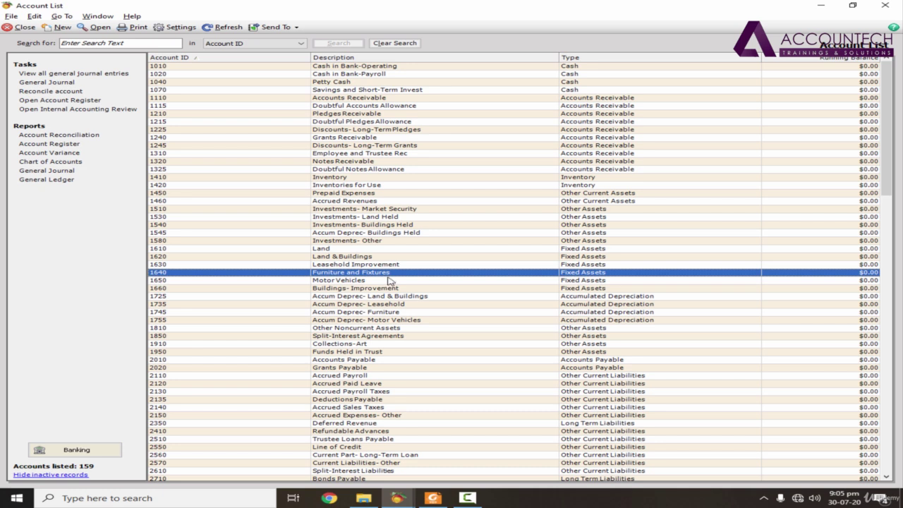
{"action": "left_click", "coordinate": [171, 283]}
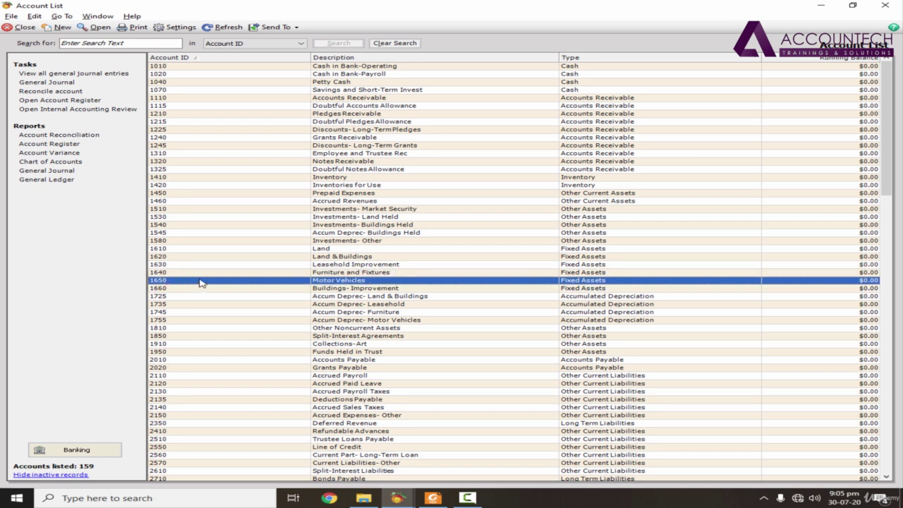
{"action": "left_click", "coordinate": [157, 273]}
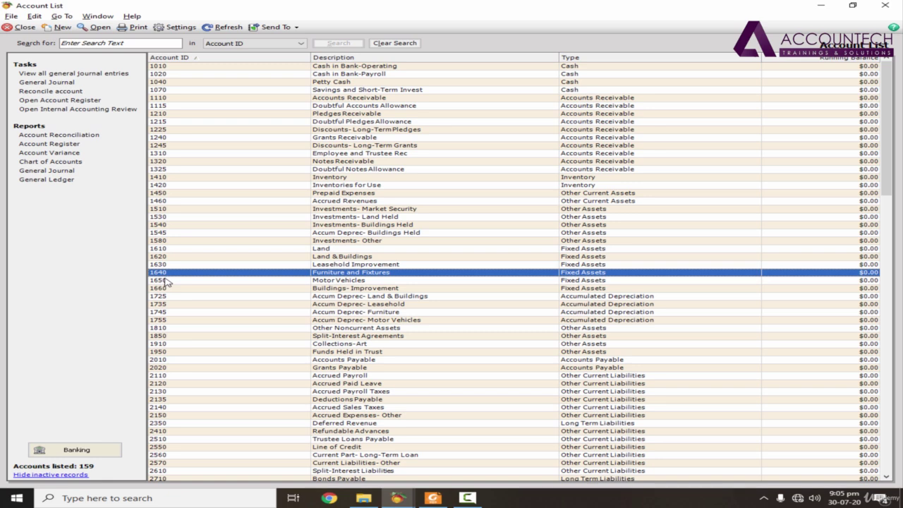
- Start a new account with ID 1645 and the description "Machinery", checking the name in the opening balances PDF
{"action": "left_click", "coordinate": [60, 28]}
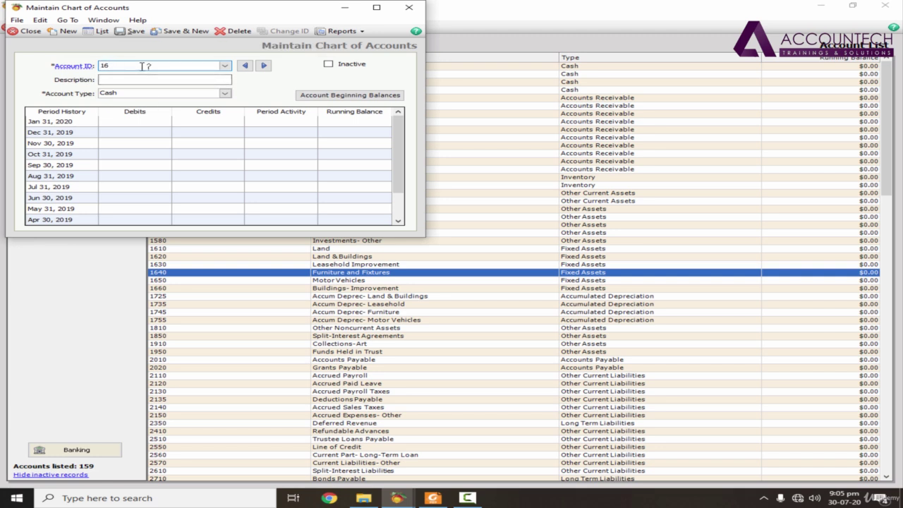
{"action": "key", "text": "Tab"}
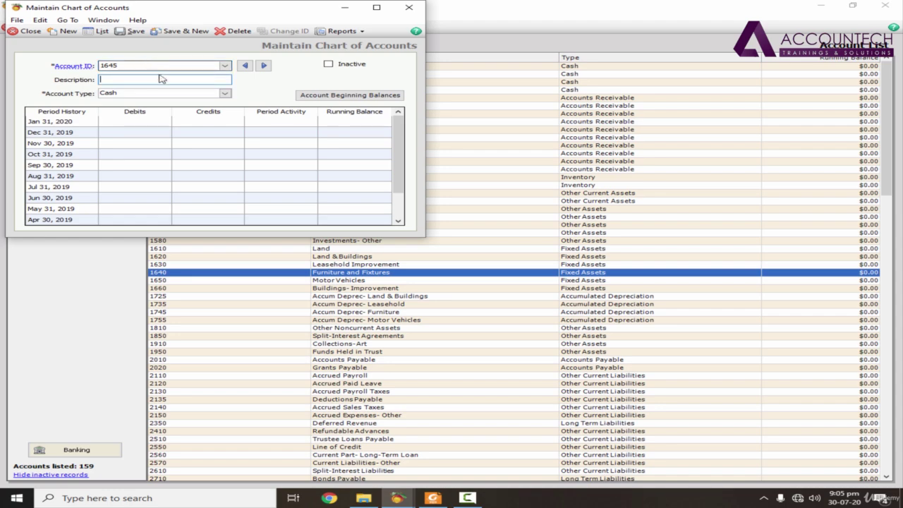
{"action": "left_click", "coordinate": [433, 498]}
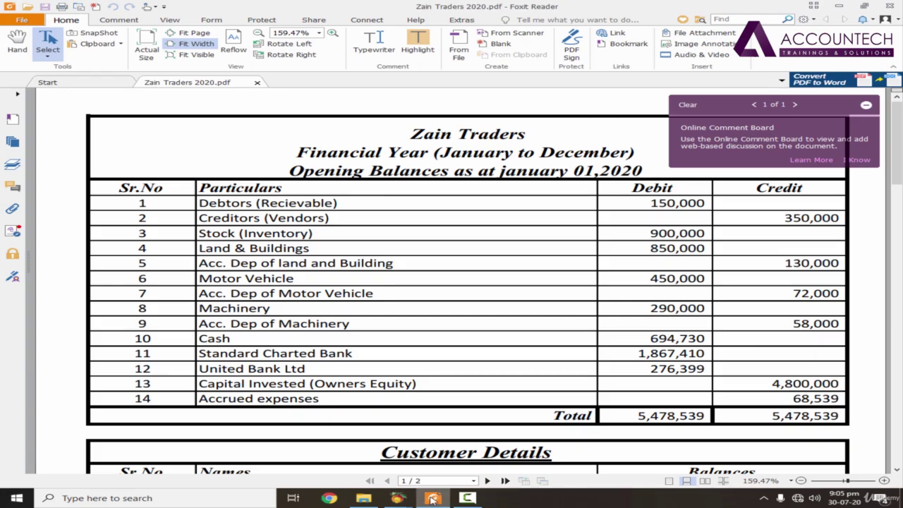
{"action": "key", "text": "alt+Tab"}
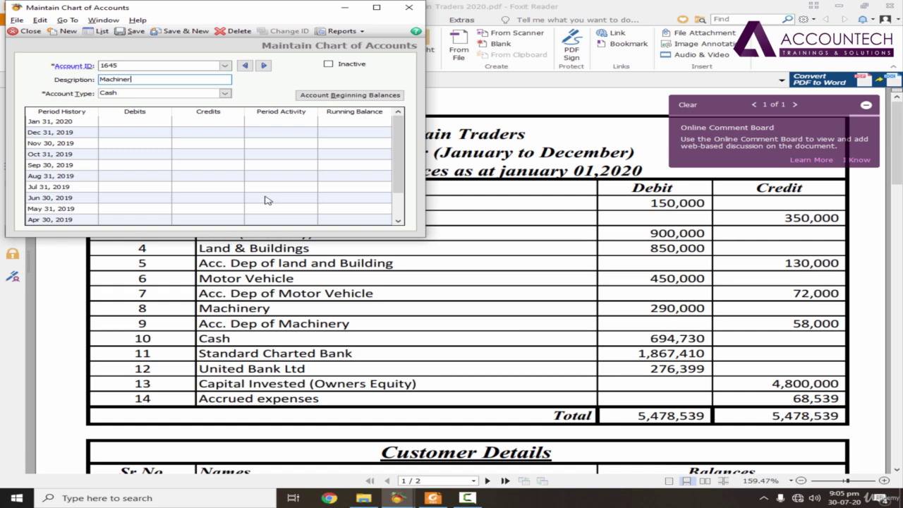
{"action": "key", "text": "Tab"}
- Set the Machinery account's type to Fixed Assets, save the account and close its record
{"action": "left_click", "coordinate": [226, 94]}
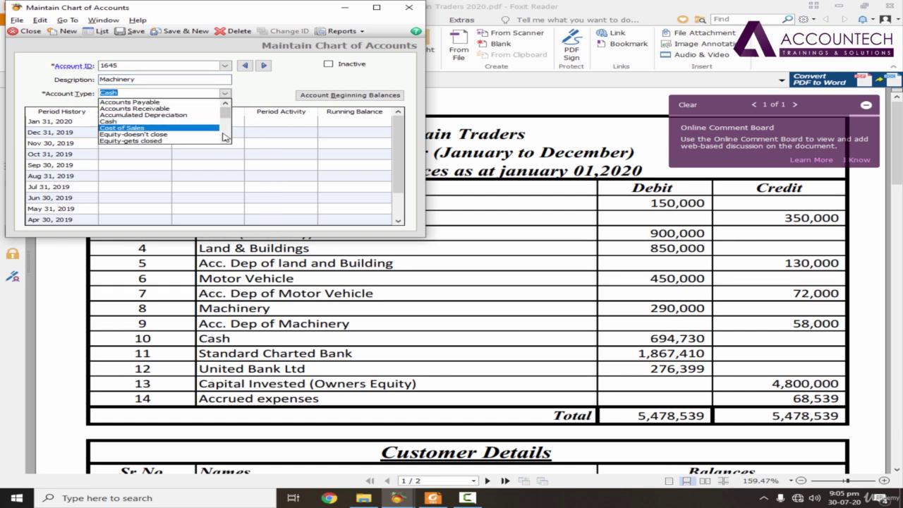
{"action": "left_click", "coordinate": [179, 94]}
{"action": "left_click", "coordinate": [181, 95]}
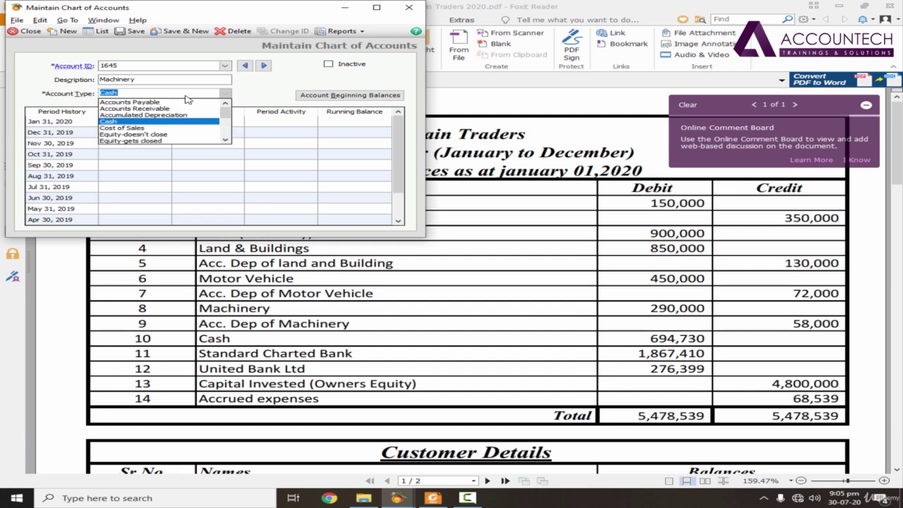
{"action": "double_click", "coordinate": [163, 96]}
{"action": "key", "text": "f"}
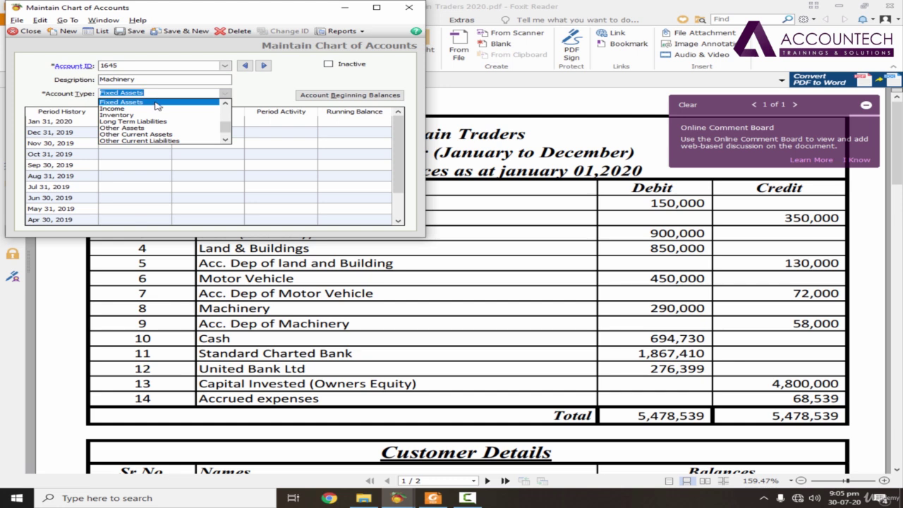
{"action": "left_click", "coordinate": [157, 104]}
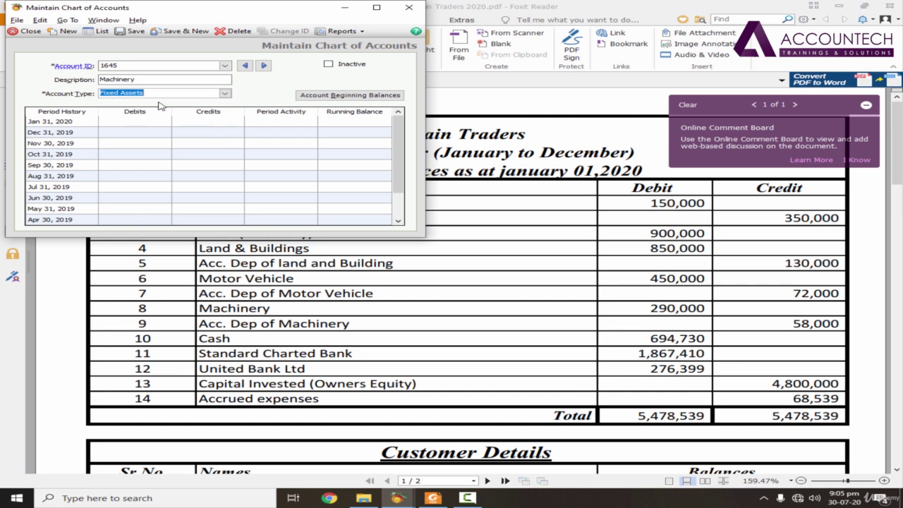
{"action": "left_click", "coordinate": [135, 34]}
{"action": "left_click", "coordinate": [410, 7]}
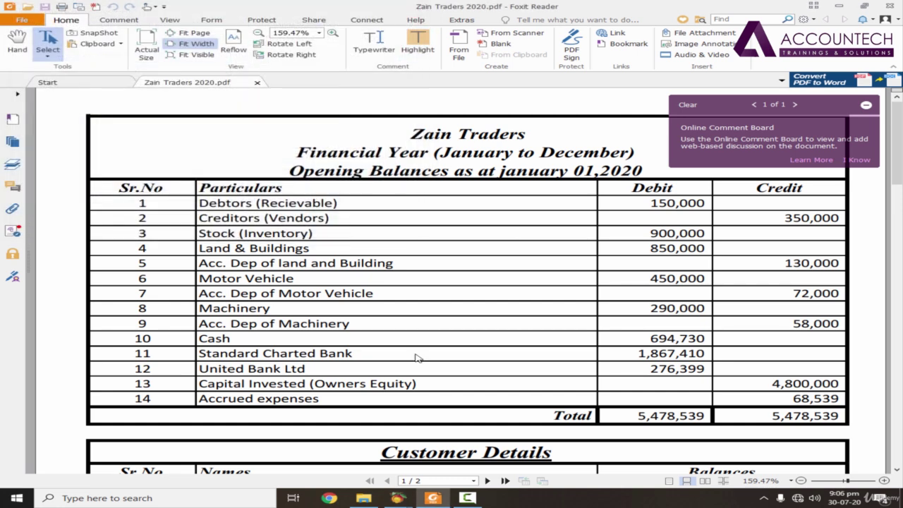
- Return to the Account List and start a new account with ID 1750, between the furniture and motor vehicle accumulated depreciation accounts
{"action": "mouse_move", "coordinate": [402, 499]}
{"action": "left_click", "coordinate": [479, 409]}
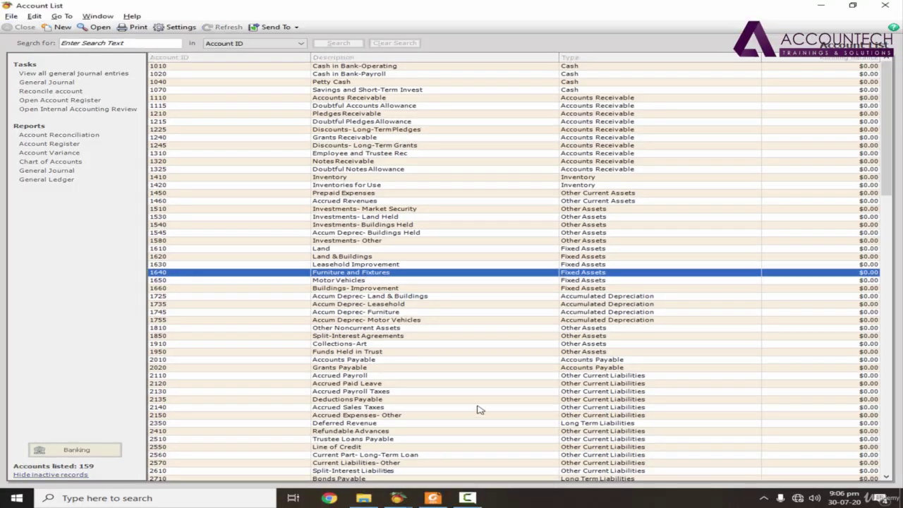
{"action": "left_click", "coordinate": [175, 282]}
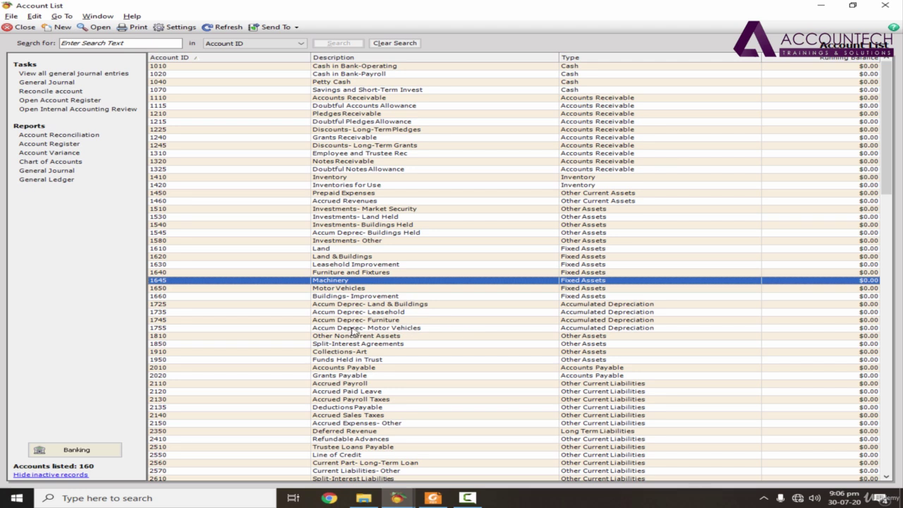
{"action": "left_click", "coordinate": [357, 273]}
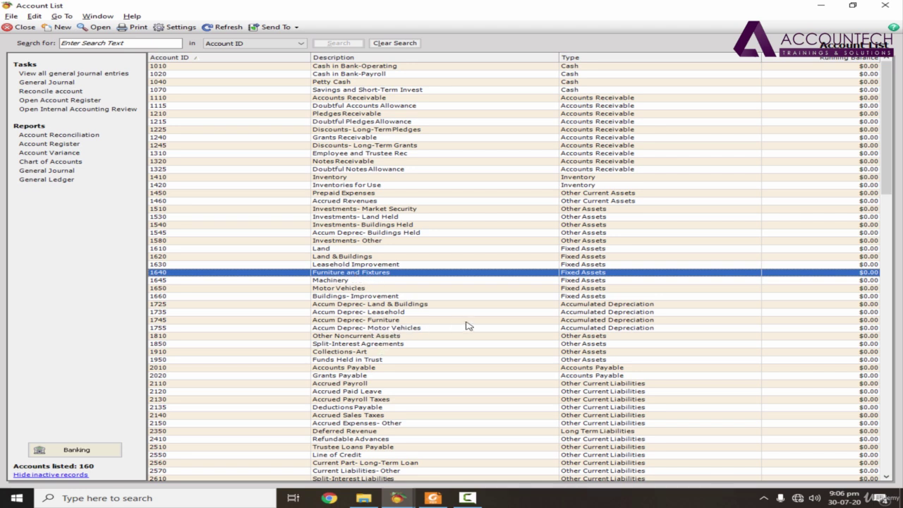
{"action": "left_click", "coordinate": [423, 321]}
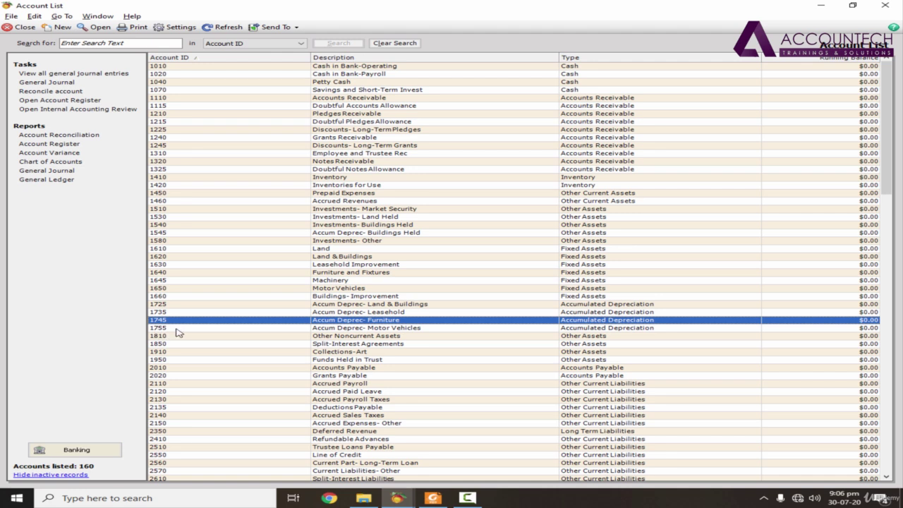
{"action": "left_click", "coordinate": [65, 32]}
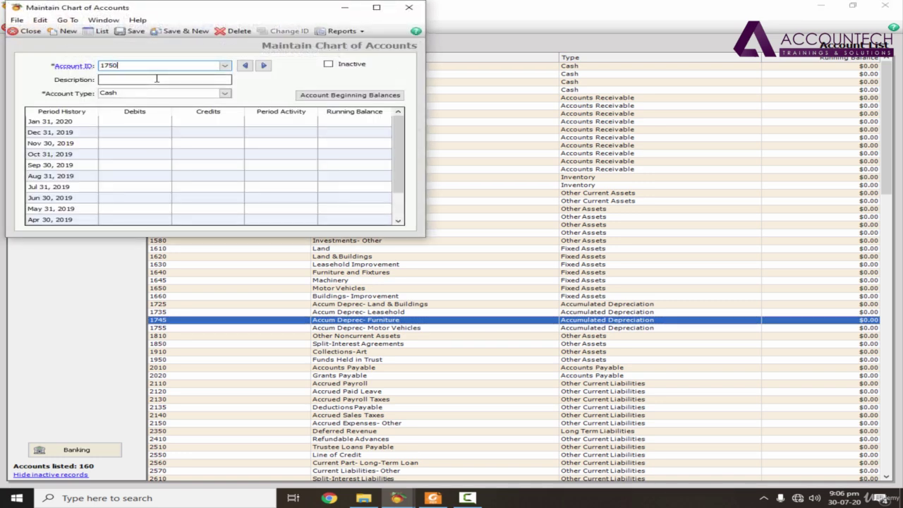
{"action": "left_click", "coordinate": [157, 79]}
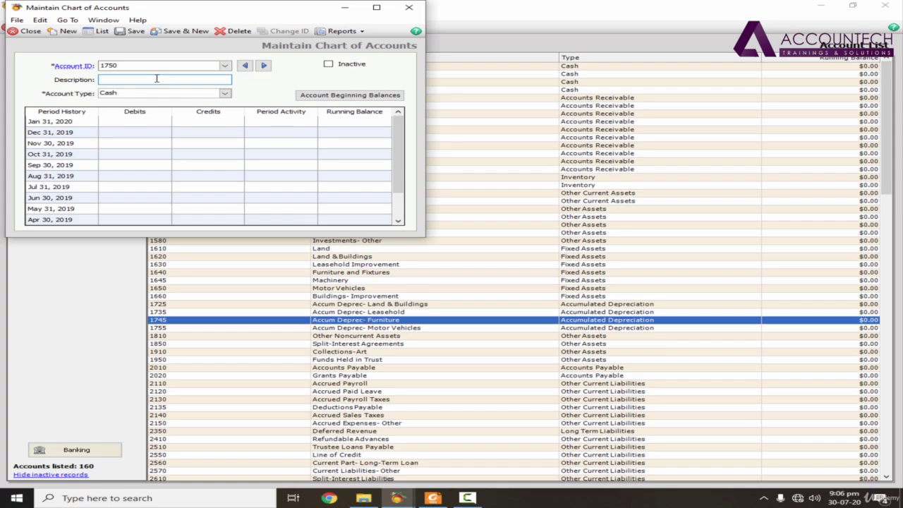
- Switch to Foxit Reader and copy the text "Acc. Dep of Motor Vehicle" from the opening balances table in Zain Traders 2020.pdf
{"action": "left_click", "coordinate": [432, 499]}
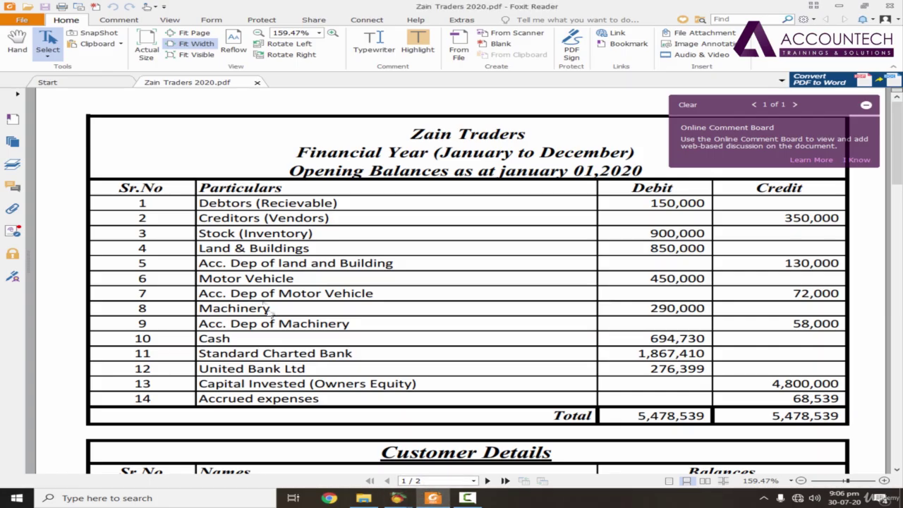
{"action": "left_click_drag", "start_coordinate": [376, 295], "coordinate": [203, 296]}
{"action": "key", "text": "ctrl+c"}
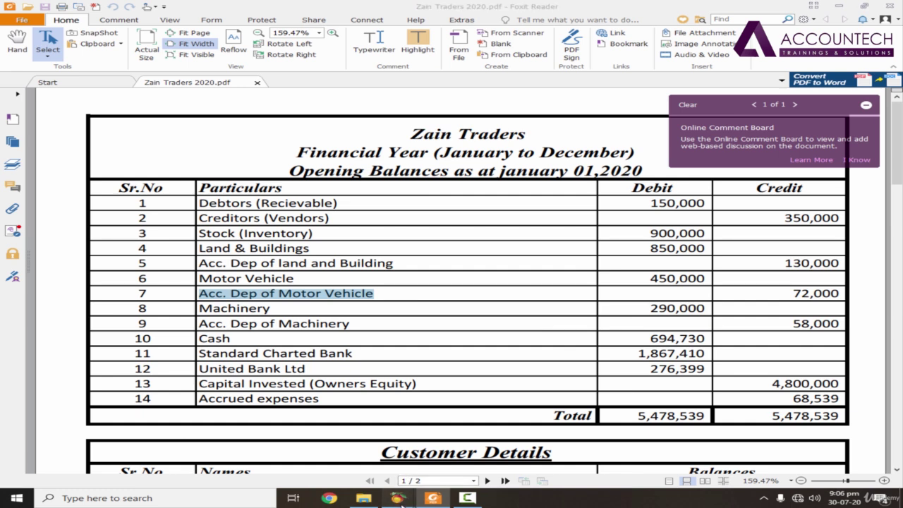
- Enter the copied text "Acc. Dep of Motor Vehicle" as account 1750's description, set its type to Fixed Assets, then save and close the record
{"action": "mouse_move", "coordinate": [399, 499]}
{"action": "left_click", "coordinate": [557, 462]}
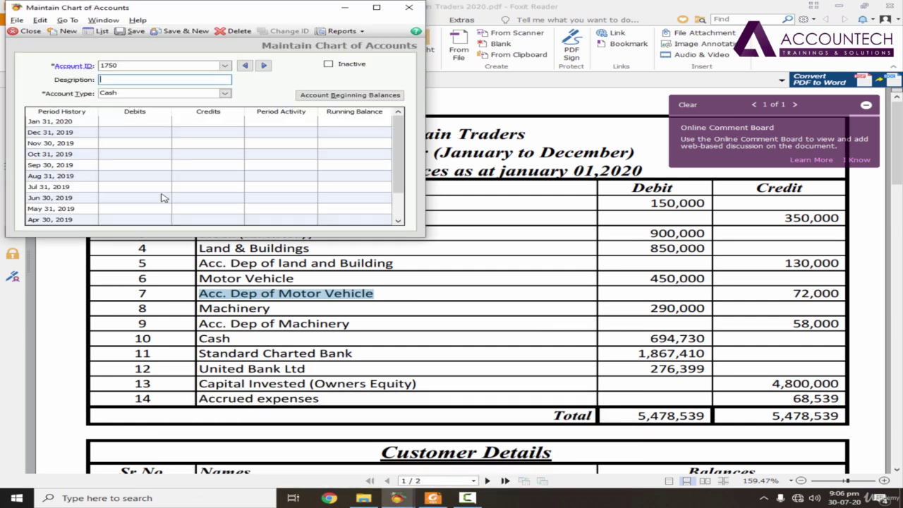
{"action": "key", "text": "ctrl+v"}
{"action": "key", "text": "f"}
{"action": "key", "text": "alt+Down"}
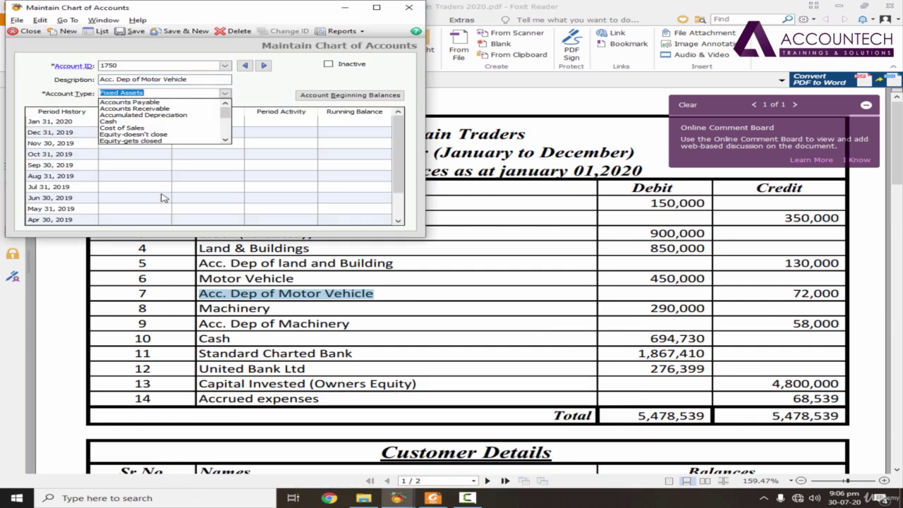
{"action": "key", "text": "Tab"}
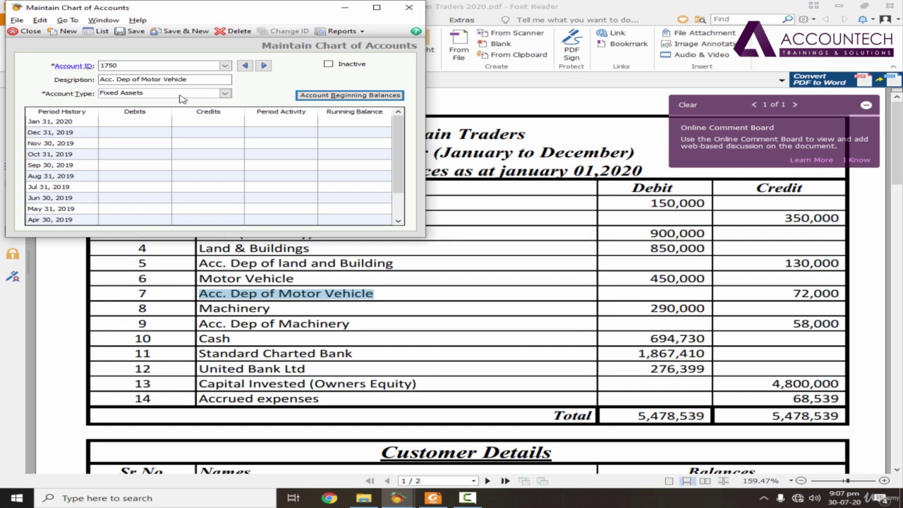
{"action": "left_click", "coordinate": [133, 31]}
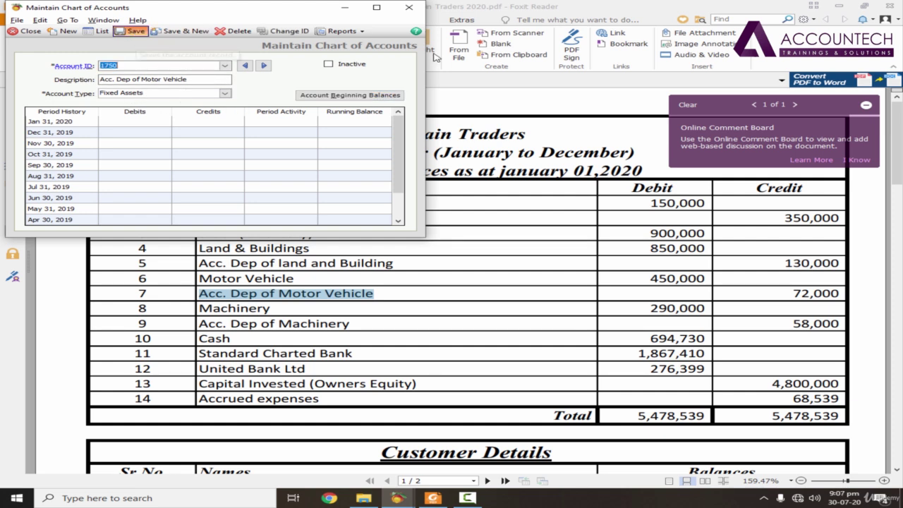
{"action": "left_click", "coordinate": [408, 7]}
- Reopen account 1750 from the Account List, change its type to Accumulated Depreciation, then save and close the record
{"action": "mouse_move", "coordinate": [416, 497]}
{"action": "left_click", "coordinate": [474, 439]}
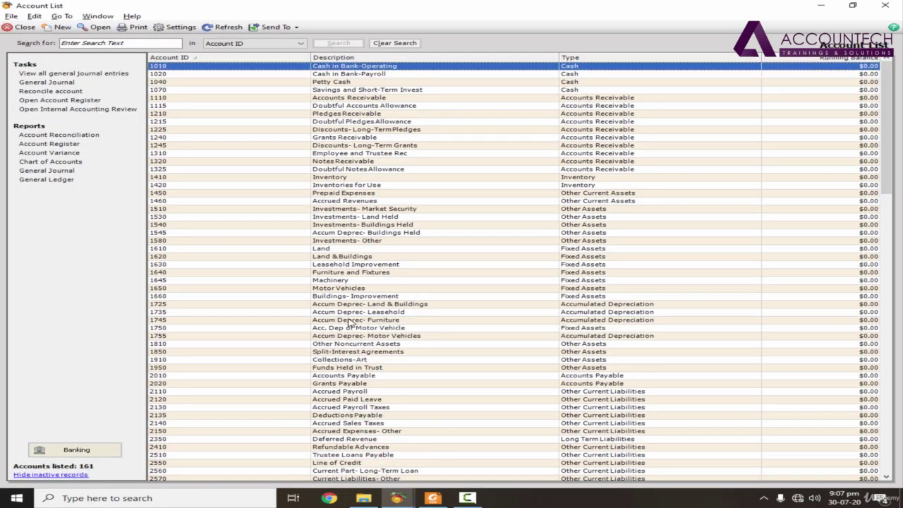
{"action": "left_click", "coordinate": [384, 328]}
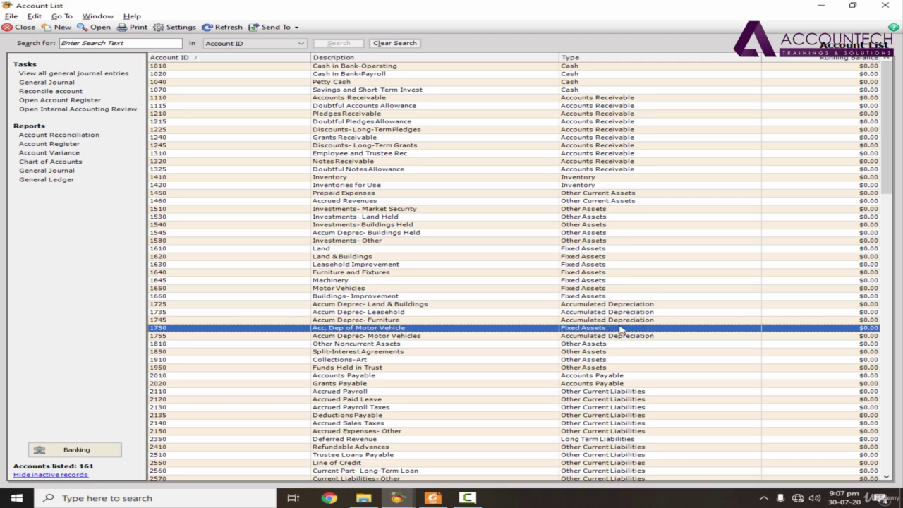
{"action": "double_click", "coordinate": [393, 332]}
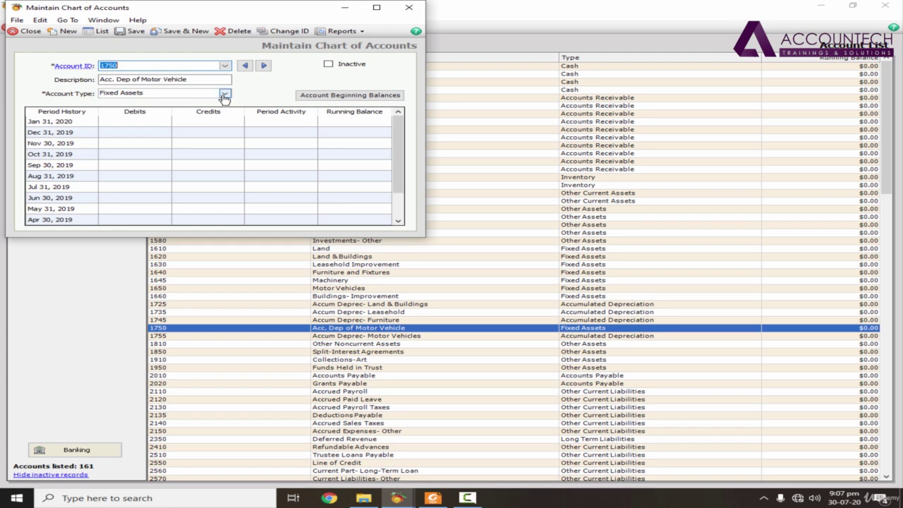
{"action": "left_click", "coordinate": [224, 95]}
{"action": "left_click", "coordinate": [199, 115]}
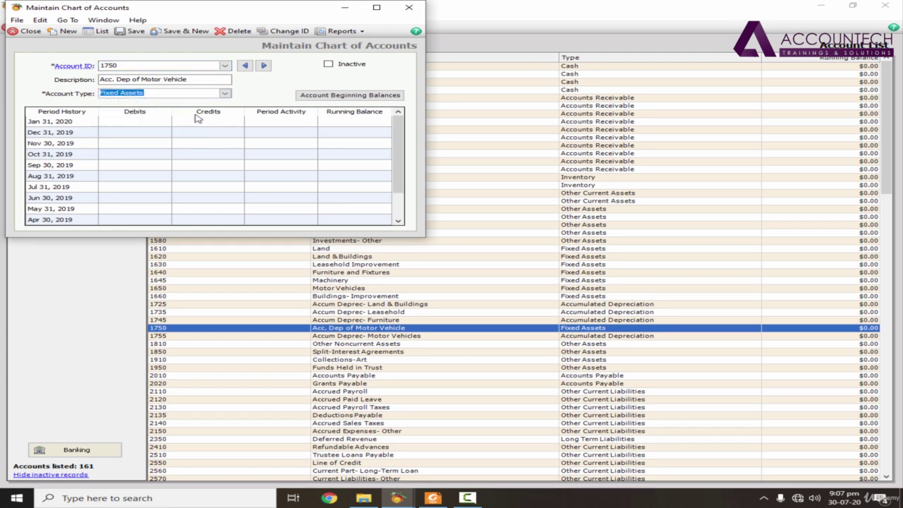
{"action": "left_click", "coordinate": [132, 31]}
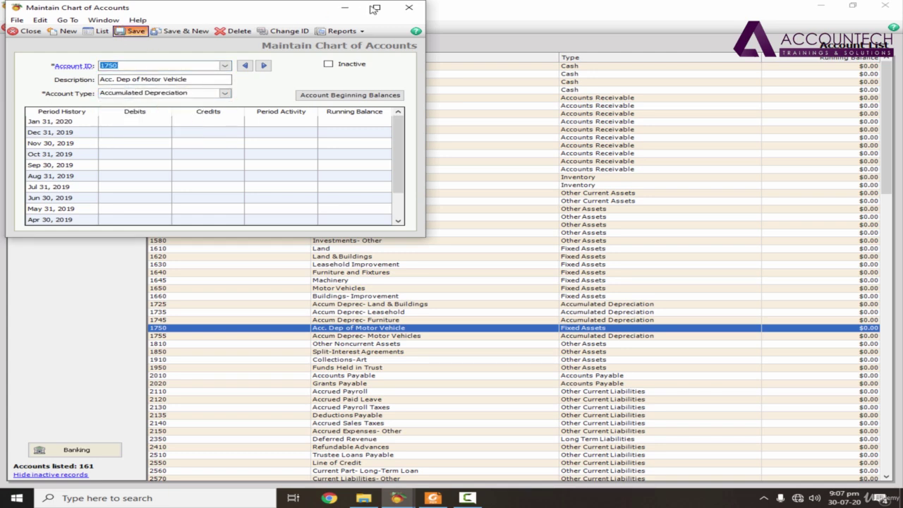
{"action": "left_click", "coordinate": [409, 7]}
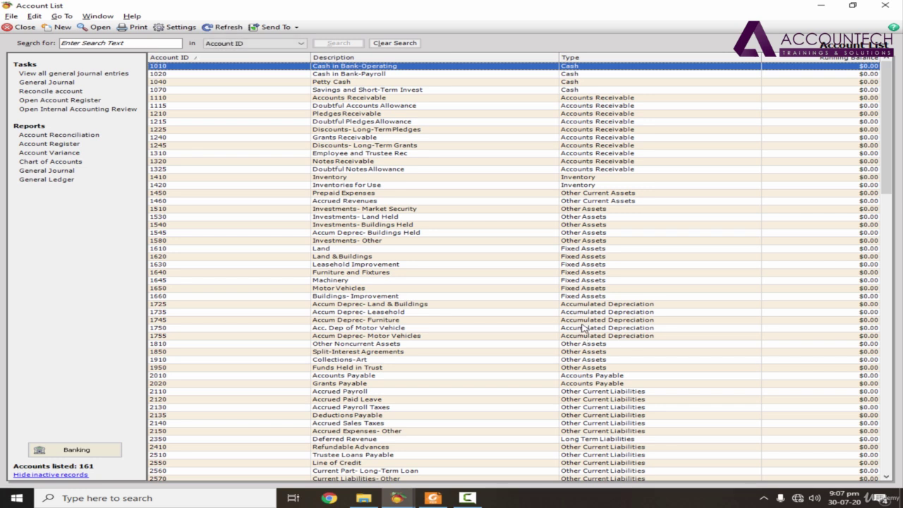
{"action": "left_click", "coordinate": [578, 330]}
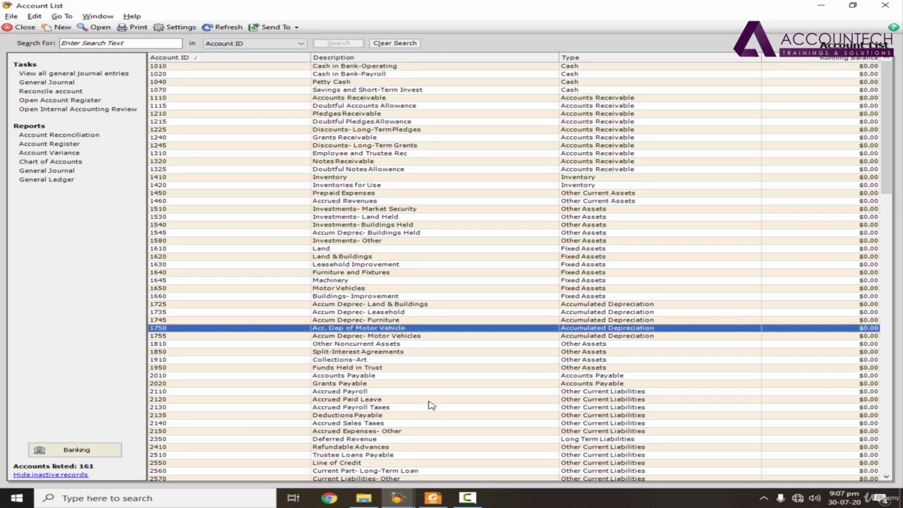
- Check the Cash entry in the opening balances PDF, rename account 1040 Petty Cash as "Cash in Hand", then save and close its record
{"action": "left_click", "coordinate": [434, 499]}
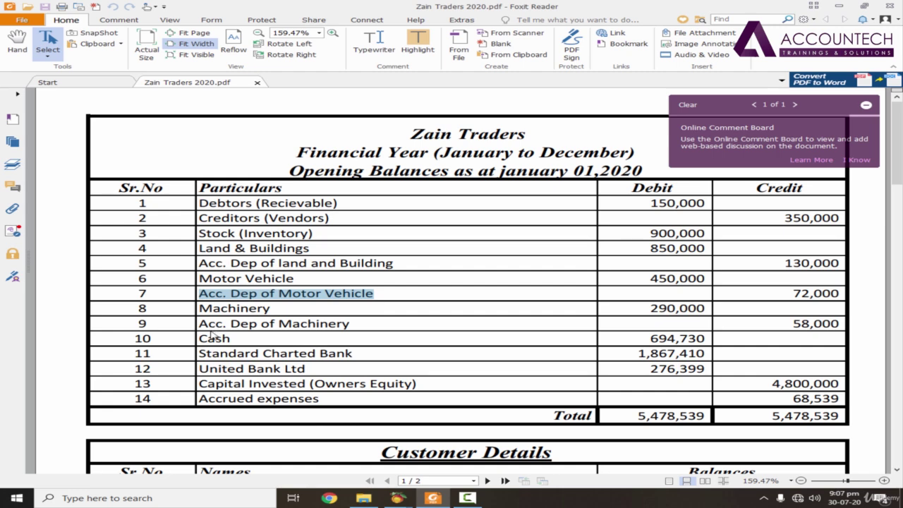
{"action": "left_click_drag", "start_coordinate": [200, 340], "coordinate": [230, 340]}
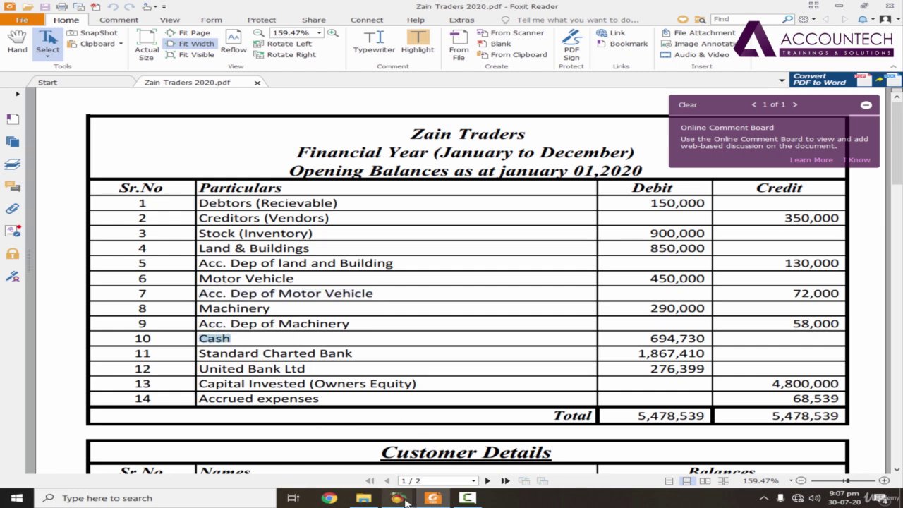
{"action": "mouse_move", "coordinate": [406, 500]}
{"action": "left_click", "coordinate": [477, 459]}
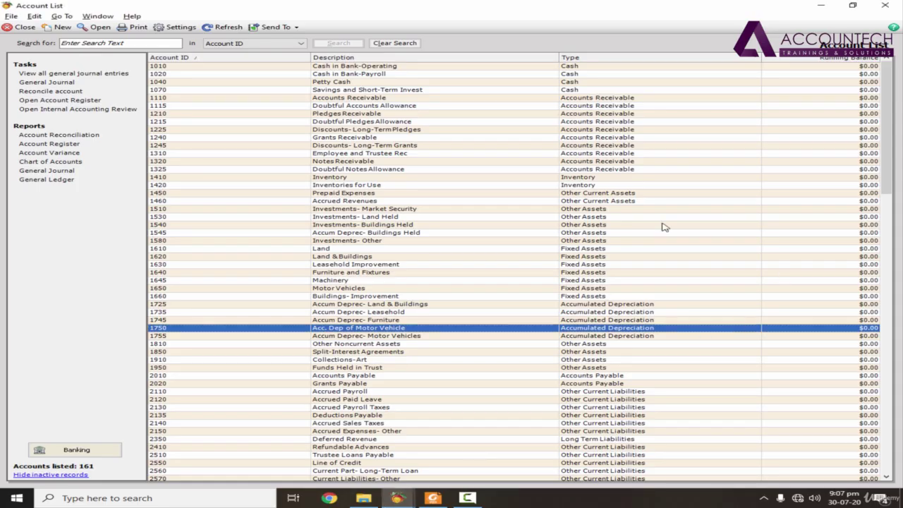
{"action": "left_click", "coordinate": [348, 82]}
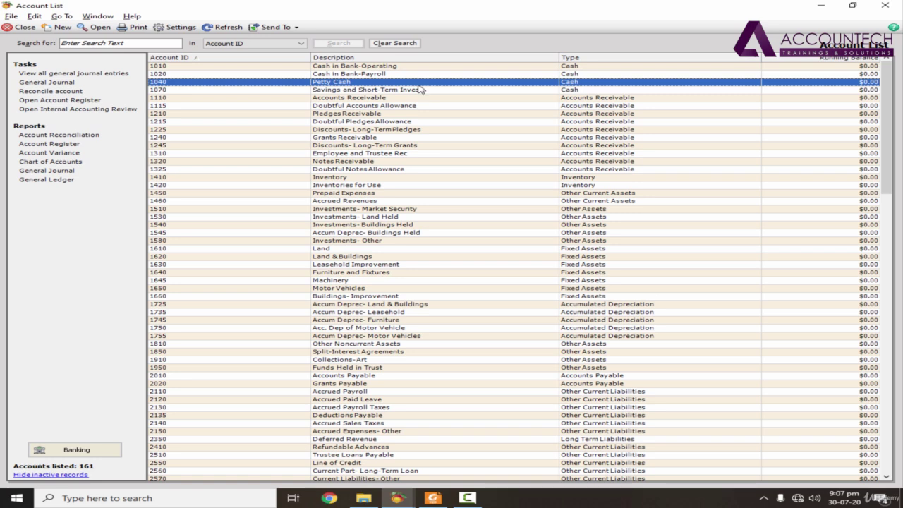
{"action": "double_click", "coordinate": [380, 83]}
{"action": "left_click", "coordinate": [157, 81]}
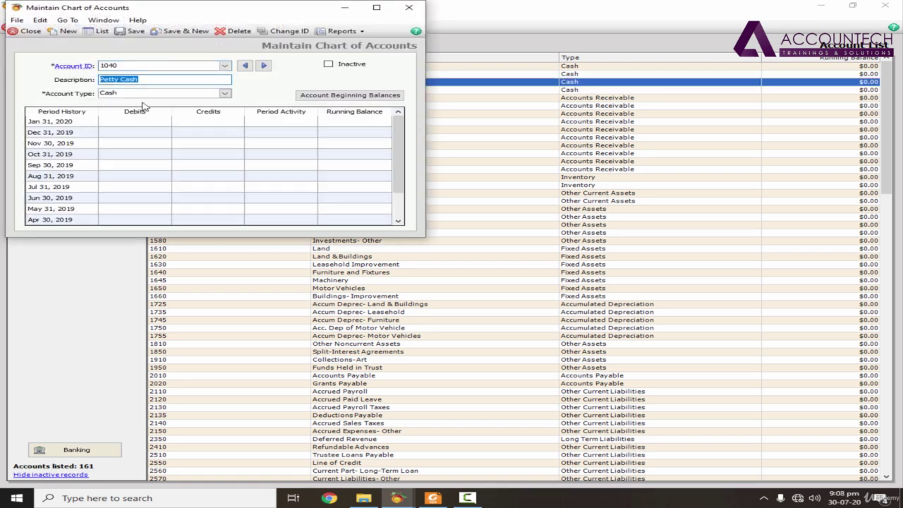
{"action": "type", "text": "Cash in Hand"}
{"action": "left_click", "coordinate": [132, 31]}
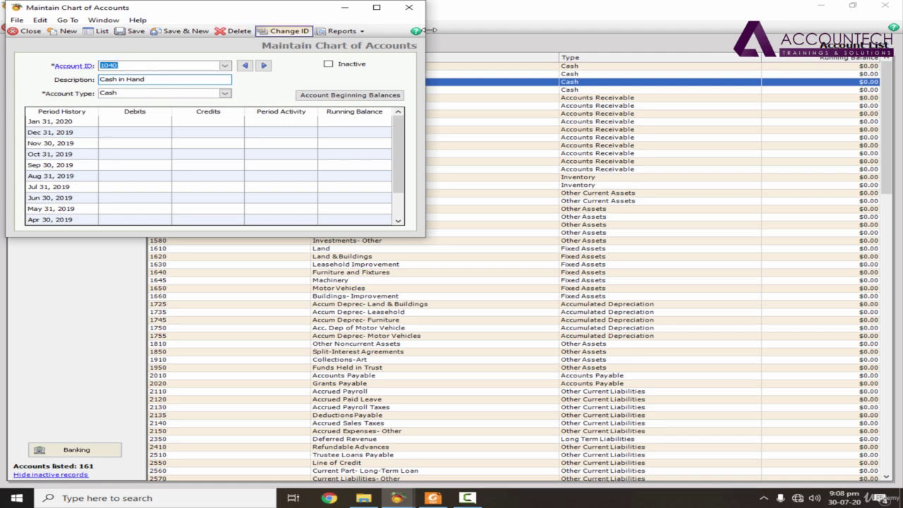
{"action": "left_click", "coordinate": [419, 9]}
- Check the bank entries in the opening balances PDF and open account 1020, Cash in Bank-Payroll, with its description selected
{"action": "key", "text": "alt+Tab"}
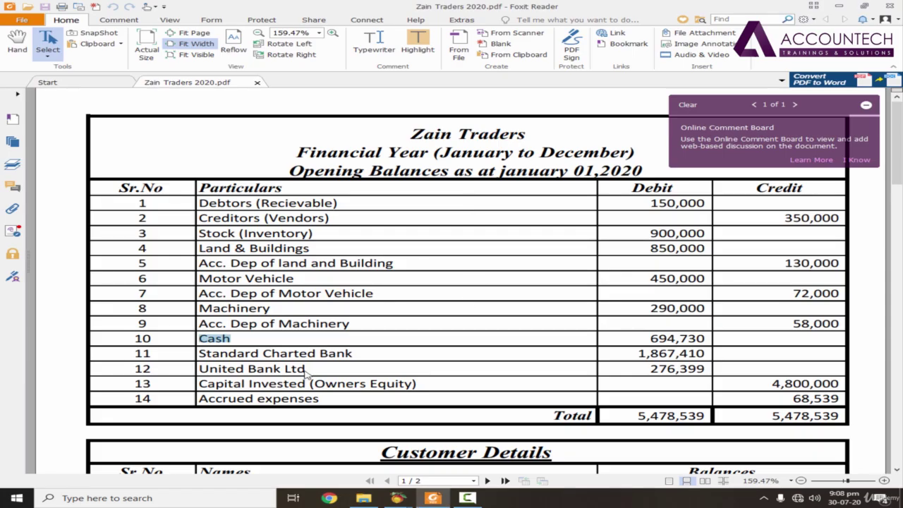
{"action": "key", "text": "alt+Tab"}
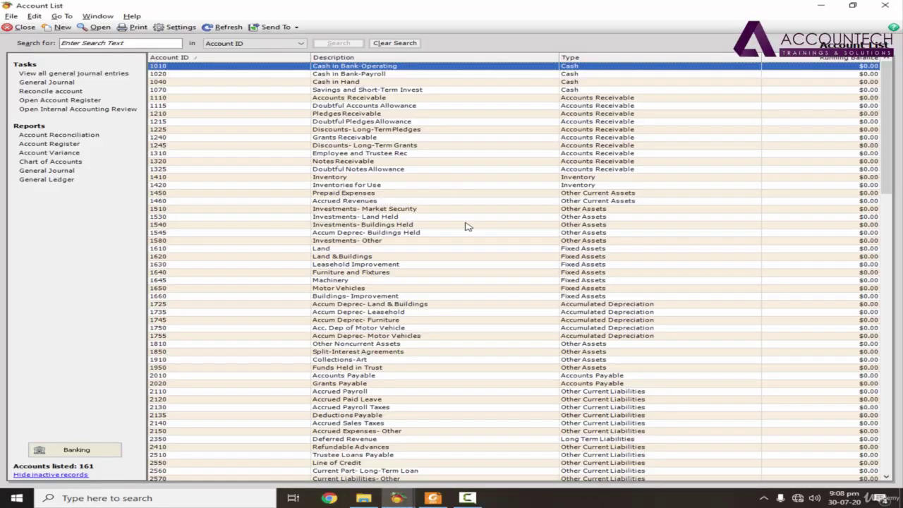
{"action": "left_click", "coordinate": [363, 75]}
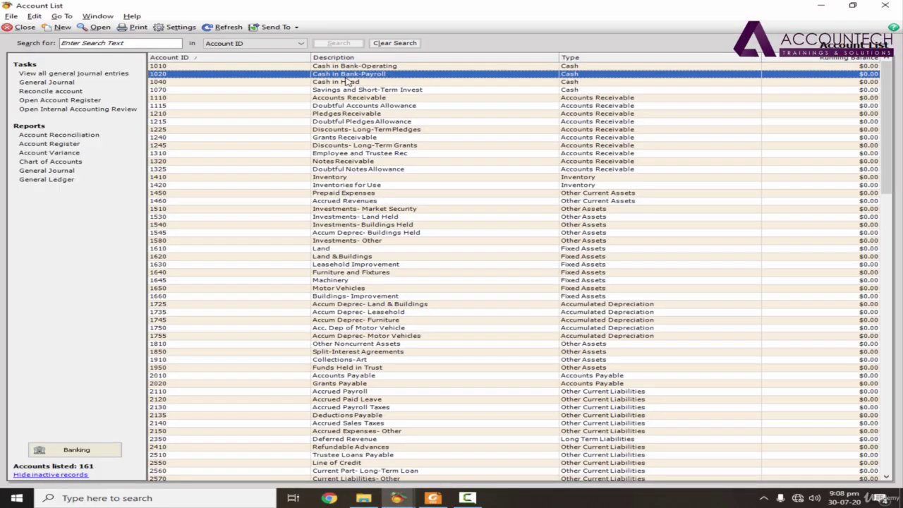
{"action": "double_click", "coordinate": [569, 73]}
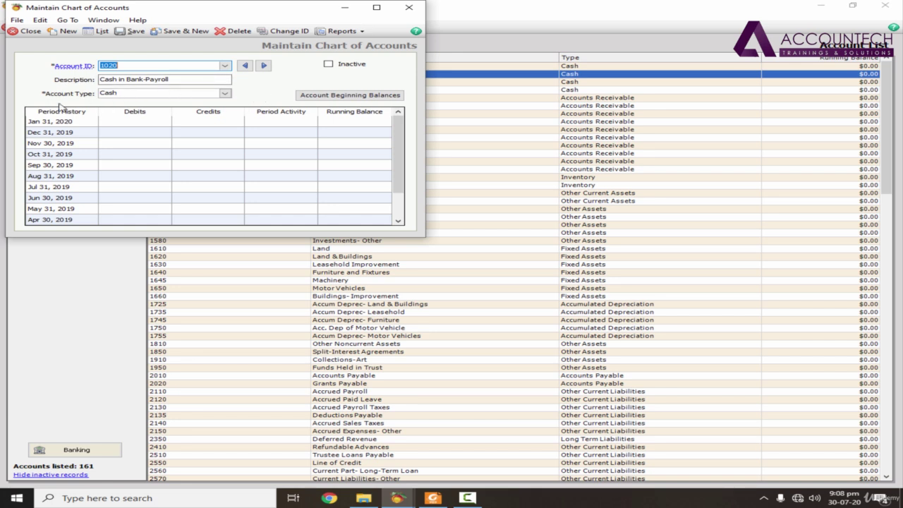
{"action": "left_click", "coordinate": [179, 79]}
{"action": "left_click_drag", "start_coordinate": [202, 81], "coordinate": [99, 80]}
{"action": "key", "text": "Escape"}
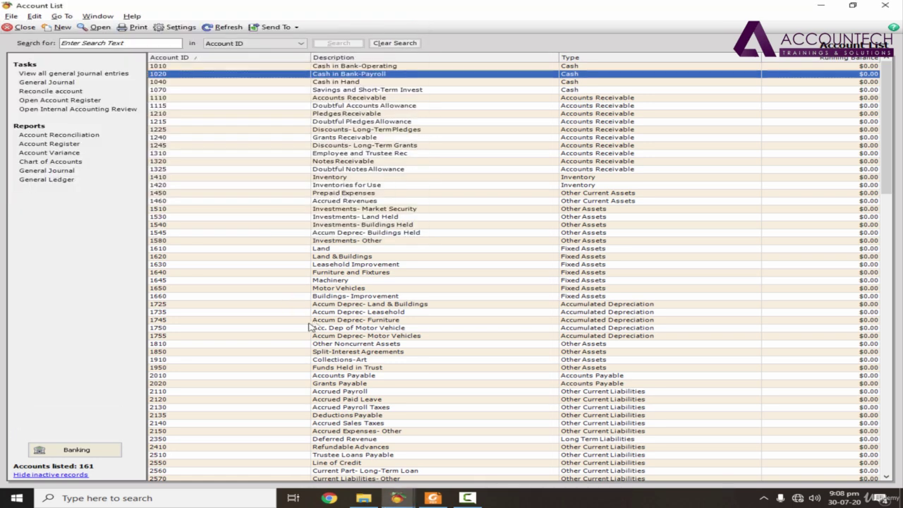
- Try to replace account 1020's description with "Standard Charted Bank" from the opening balances PDF
{"action": "left_click", "coordinate": [433, 498]}
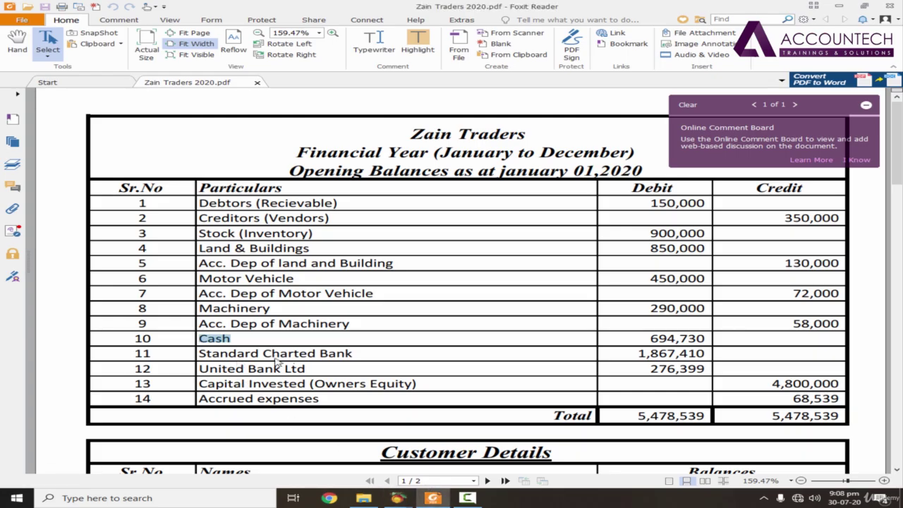
{"action": "left_click_drag", "start_coordinate": [356, 355], "coordinate": [199, 357]}
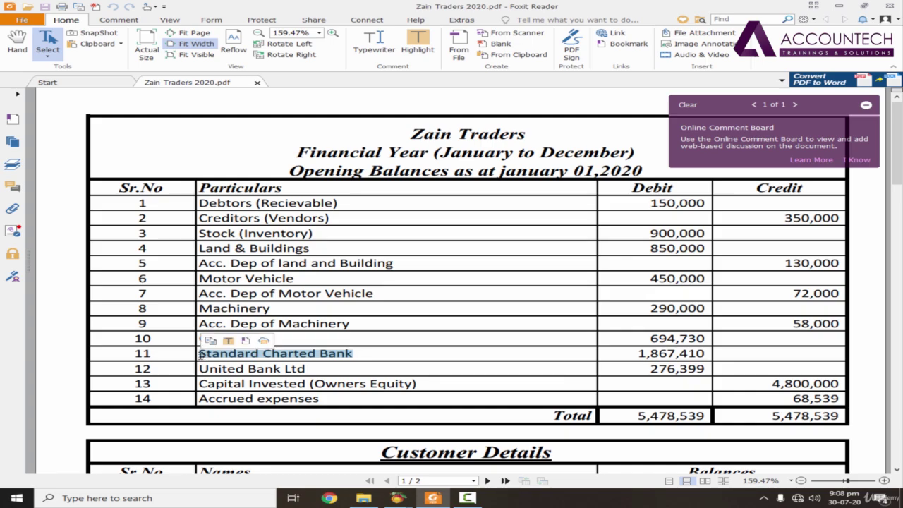
{"action": "key", "text": "alt+Tab"}
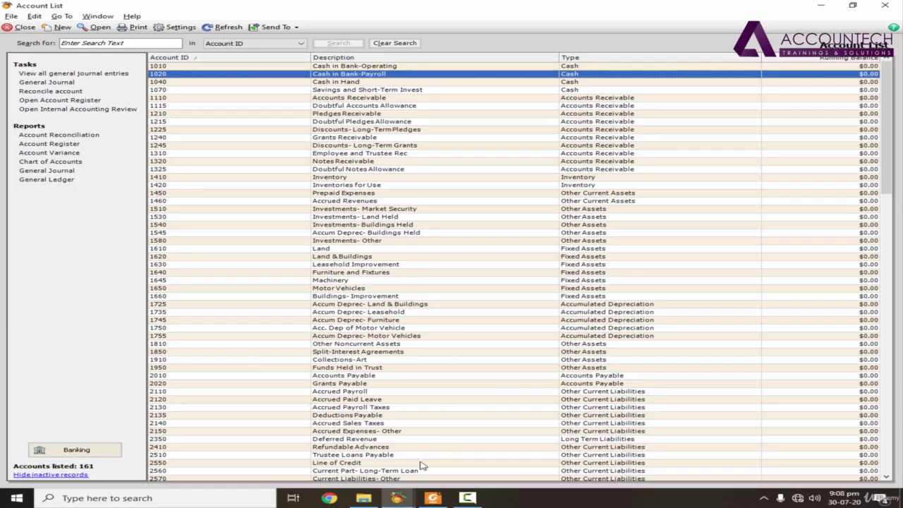
{"action": "left_click", "coordinate": [402, 500]}
{"action": "left_click", "coordinate": [500, 452]}
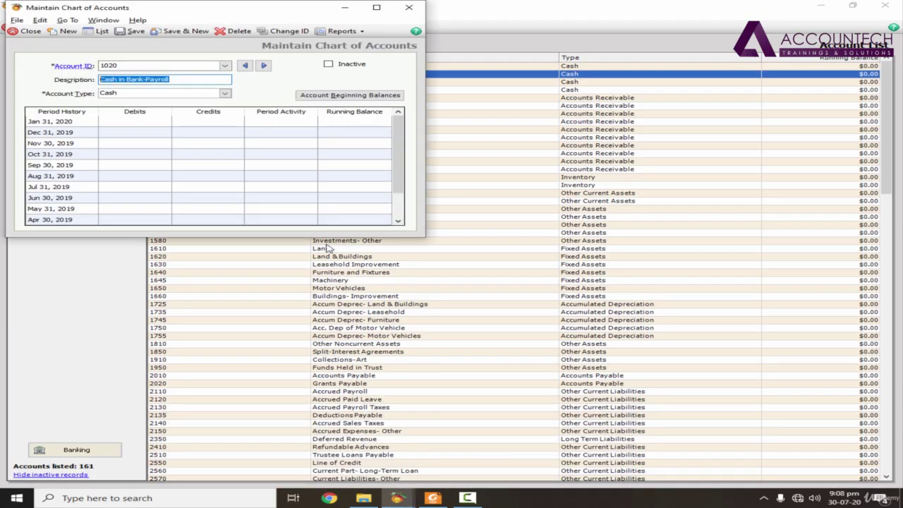
{"action": "type", "text": "Acc. Dep of Motor Vehicle"}
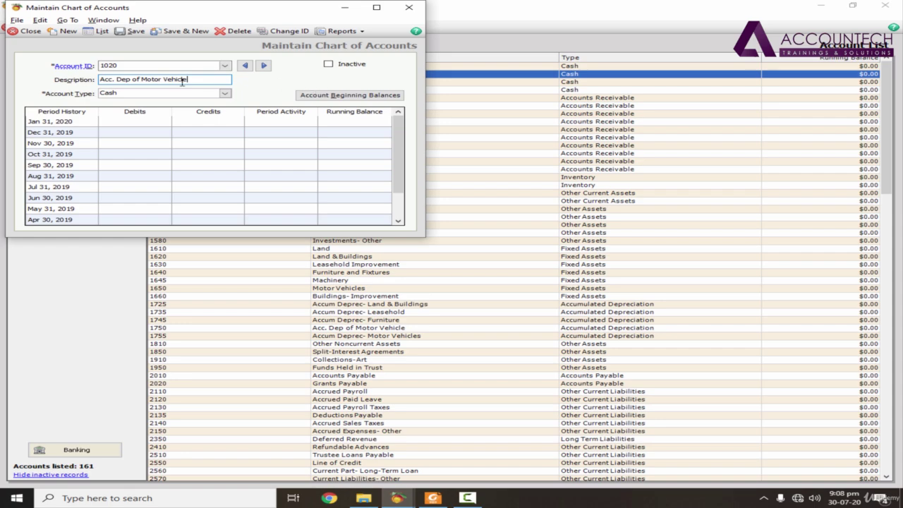
{"action": "left_click_drag", "start_coordinate": [195, 80], "coordinate": [34, 73]}
- Copy "Standard Charted Bank" from the opening balances PDF into account 1020's description, then save and close the record
{"action": "left_click", "coordinate": [432, 499]}
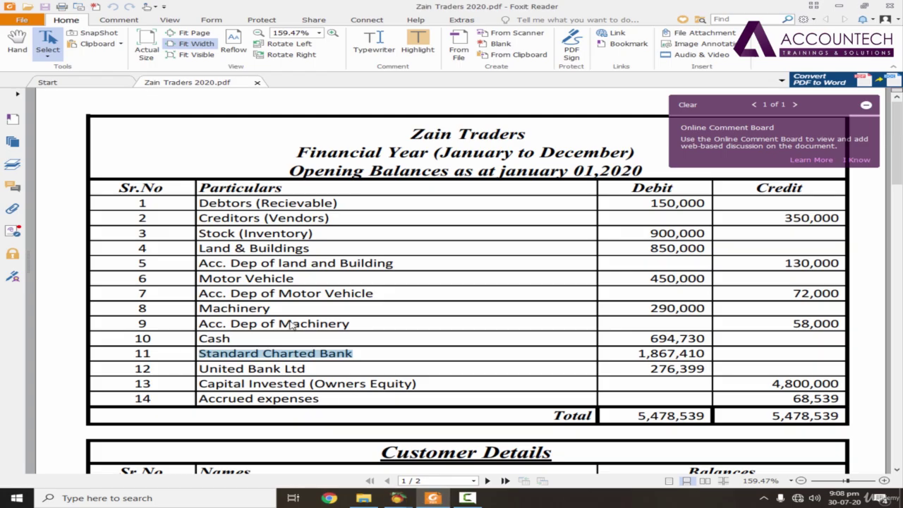
{"action": "left_click", "coordinate": [361, 355]}
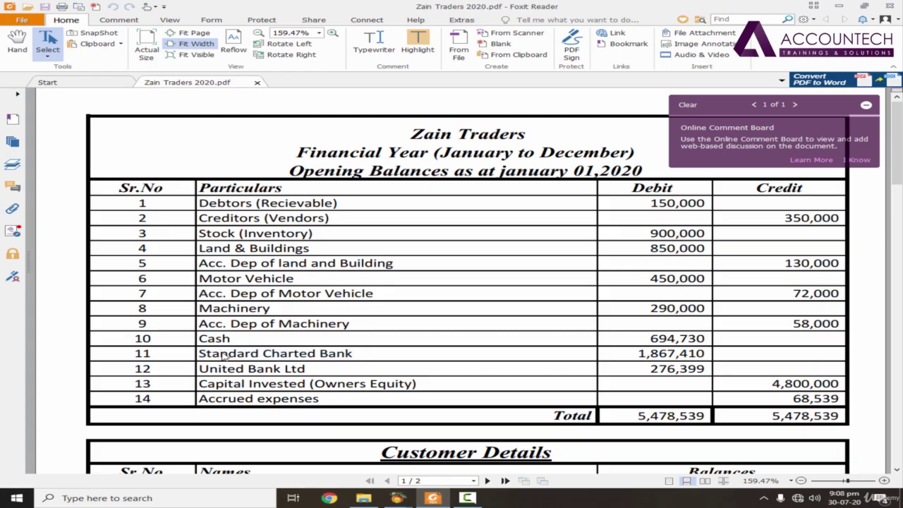
{"action": "left_click_drag", "start_coordinate": [200, 358], "coordinate": [348, 356]}
{"action": "key", "text": "ctrl+c"}
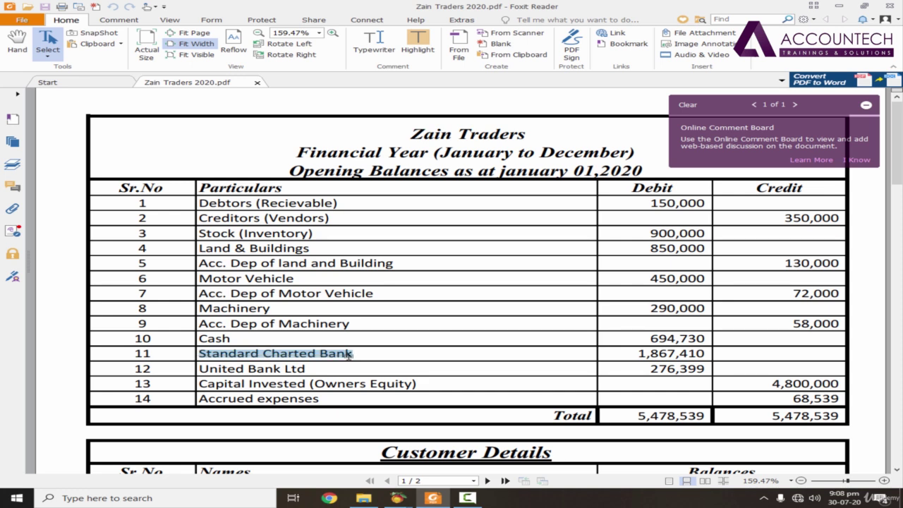
{"action": "left_click", "coordinate": [398, 498]}
{"action": "left_click", "coordinate": [534, 467]}
{"action": "key", "text": "ctrl+v"}
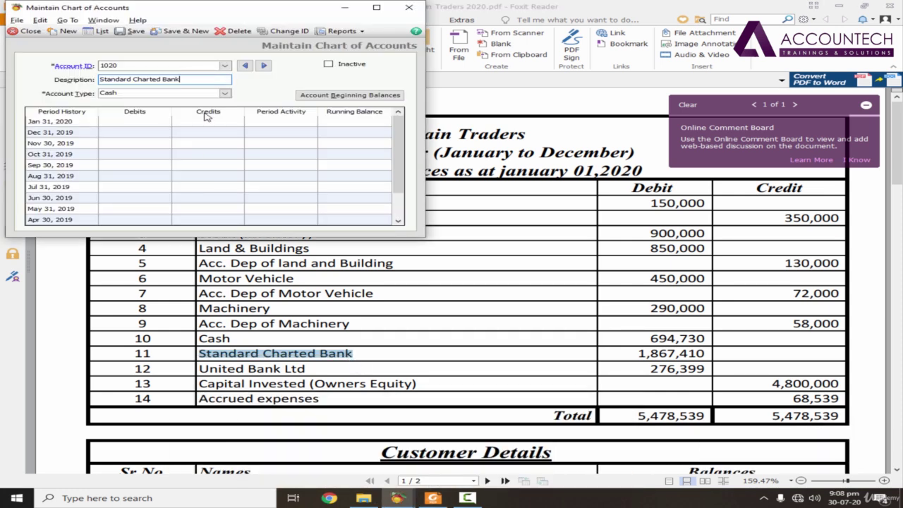
{"action": "left_click", "coordinate": [136, 32]}
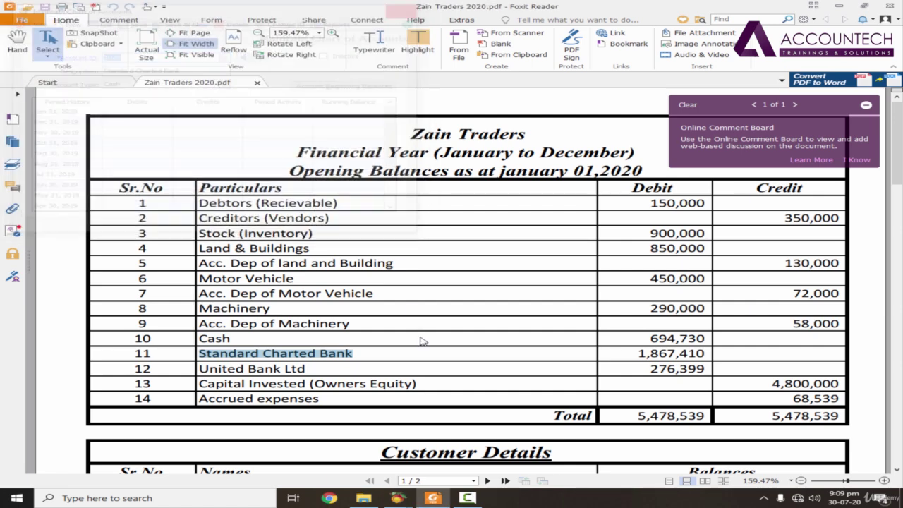
{"action": "left_click", "coordinate": [408, 7]}
- Confirm account 1020's new description in the account list, then copy "United Bank Ltd" from the opening balances PDF and return to the list
{"action": "mouse_move", "coordinate": [397, 499]}
{"action": "left_click", "coordinate": [417, 458]}
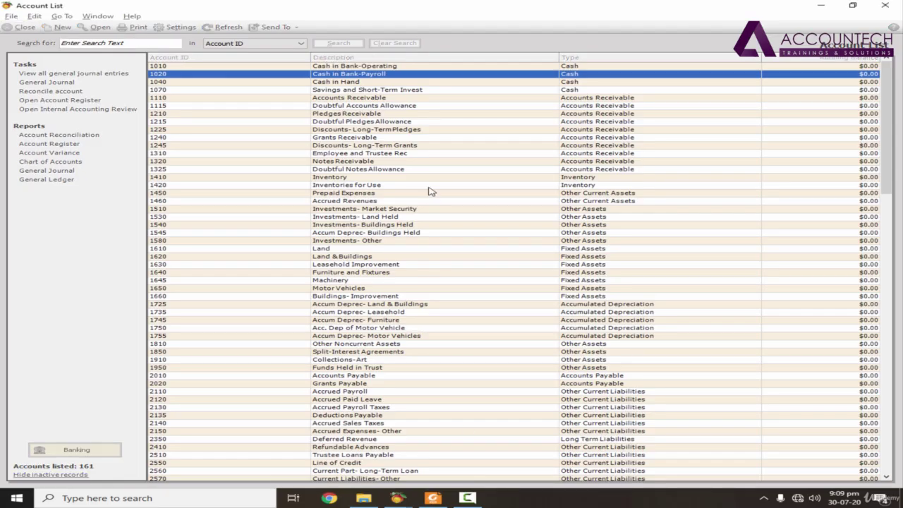
{"action": "left_click", "coordinate": [381, 74]}
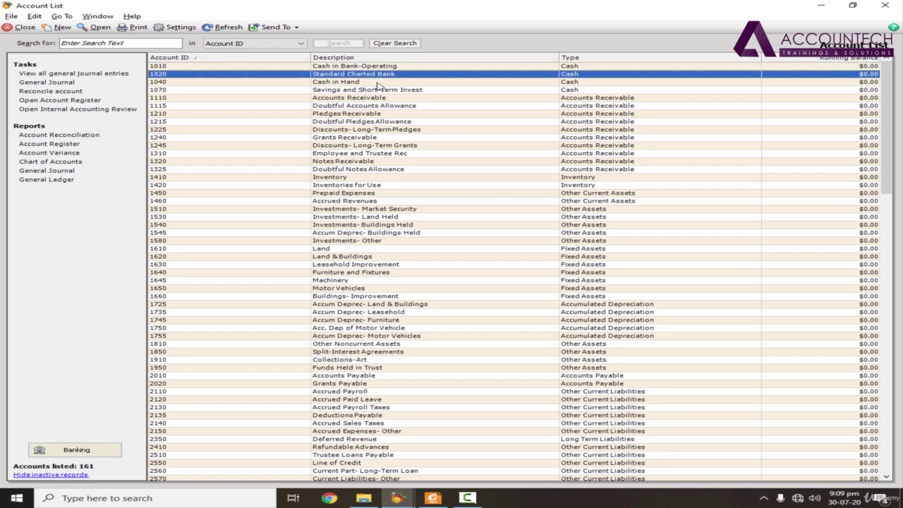
{"action": "left_click", "coordinate": [433, 498]}
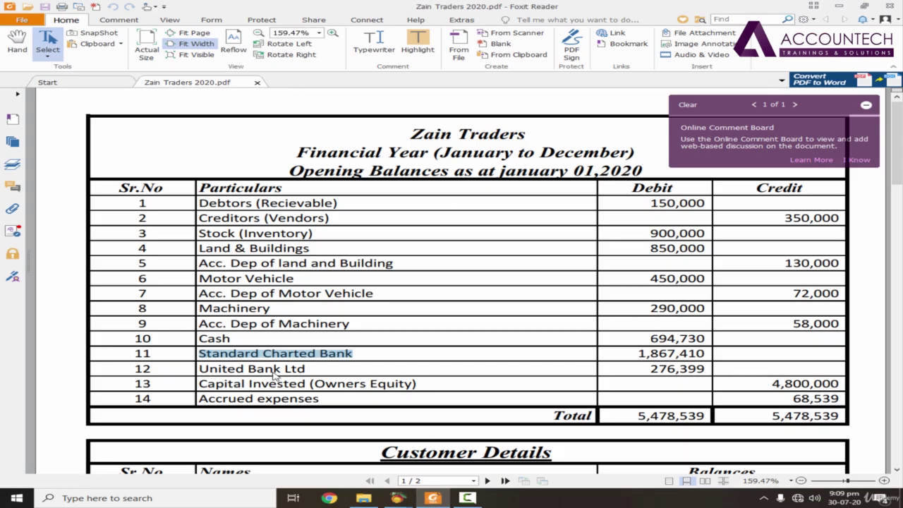
{"action": "left_click_drag", "start_coordinate": [318, 372], "coordinate": [203, 372]}
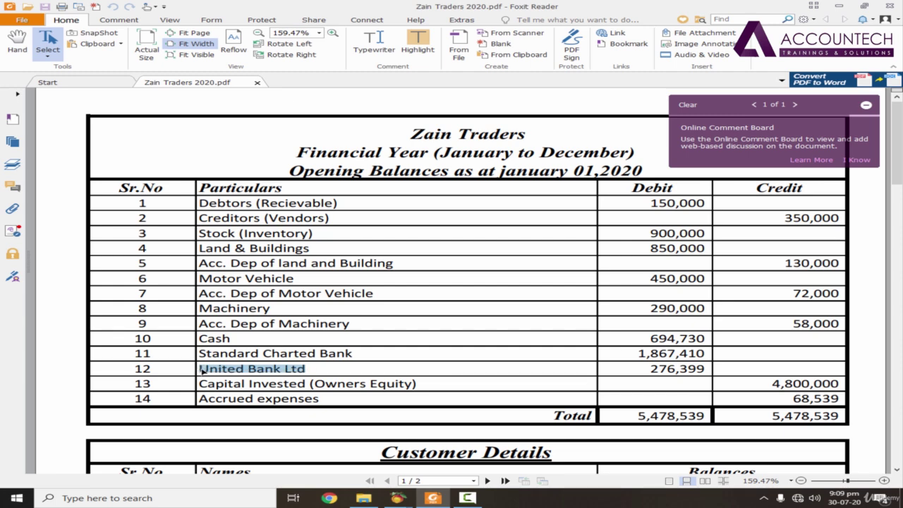
{"action": "left_click", "coordinate": [398, 498]}
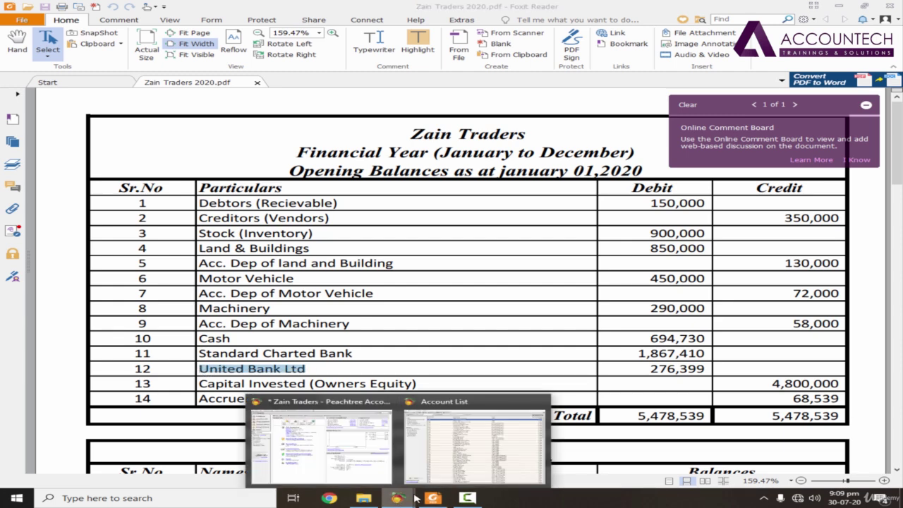
{"action": "left_click", "coordinate": [450, 466]}
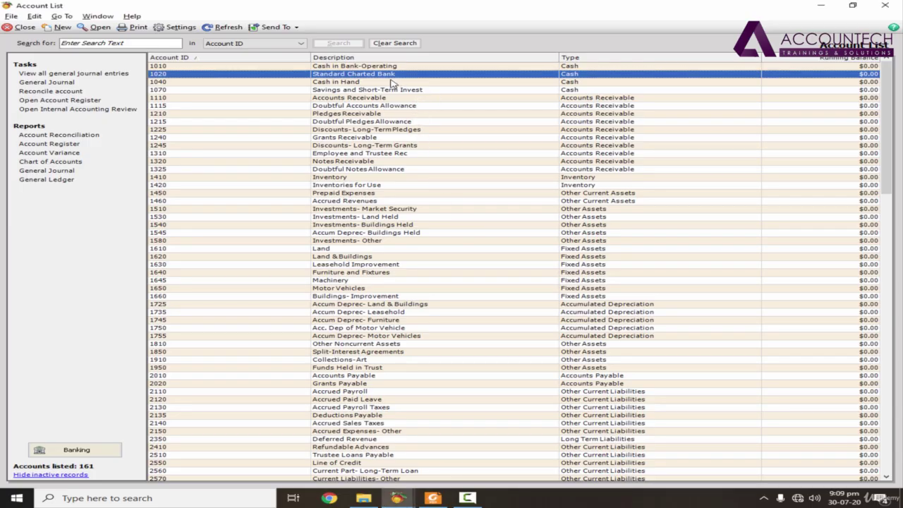
- Rename account 1010, Cash in Bank-Operating, as "United Bank Ltd" and return to the opening balances PDF
{"action": "left_click", "coordinate": [350, 66]}
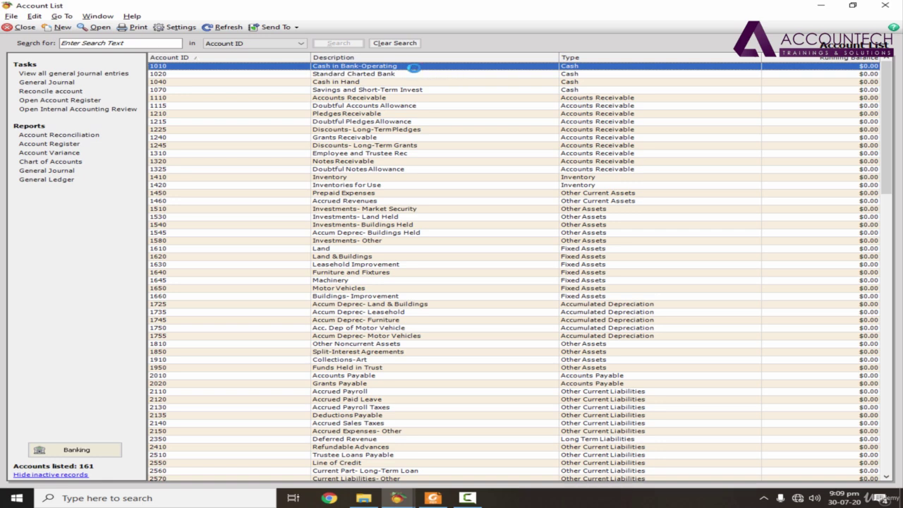
{"action": "double_click", "coordinate": [414, 68]}
{"action": "left_click_drag", "start_coordinate": [120, 77], "coordinate": [24, 72]}
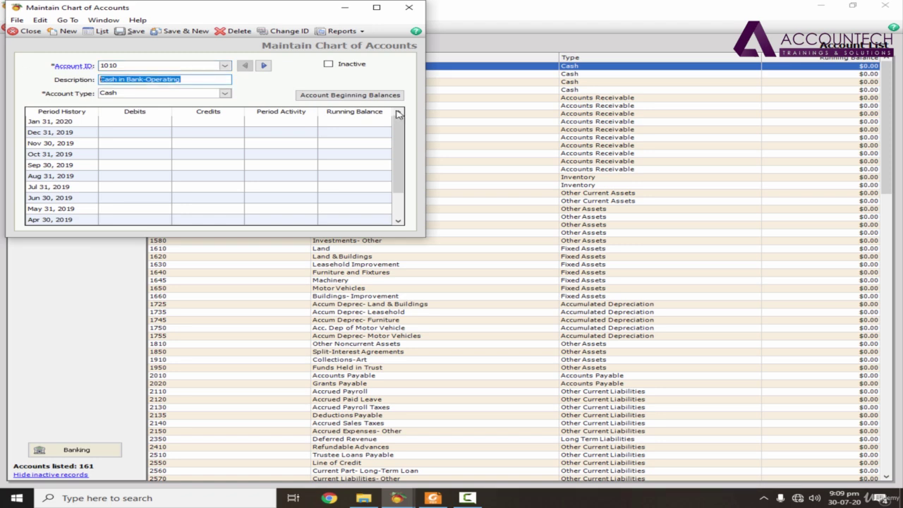
{"action": "type", "text": "United Bank Ltd"}
{"action": "key", "text": "shift+Tab"}
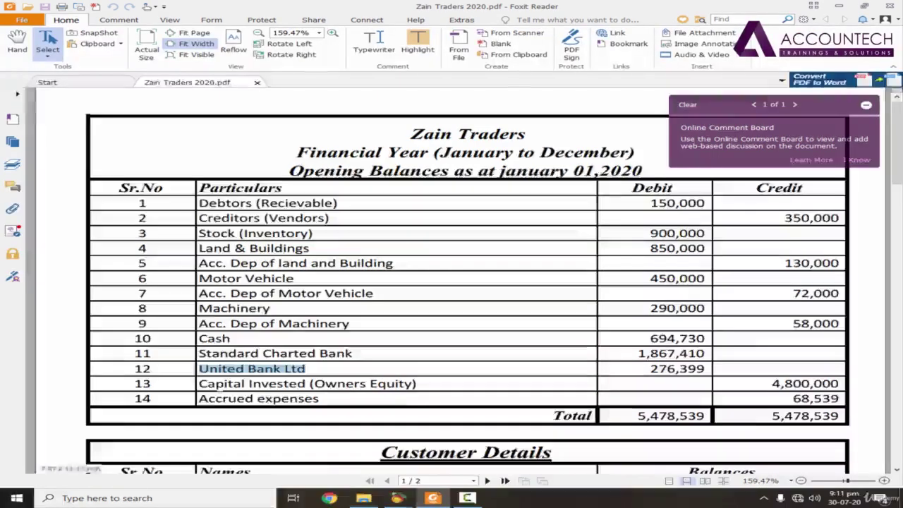
- Check the Capital Invested (Owners Equity) entry in the opening balances PDF and select equity account 3903, Common Stock, in the account list
{"action": "left_click", "coordinate": [240, 387]}
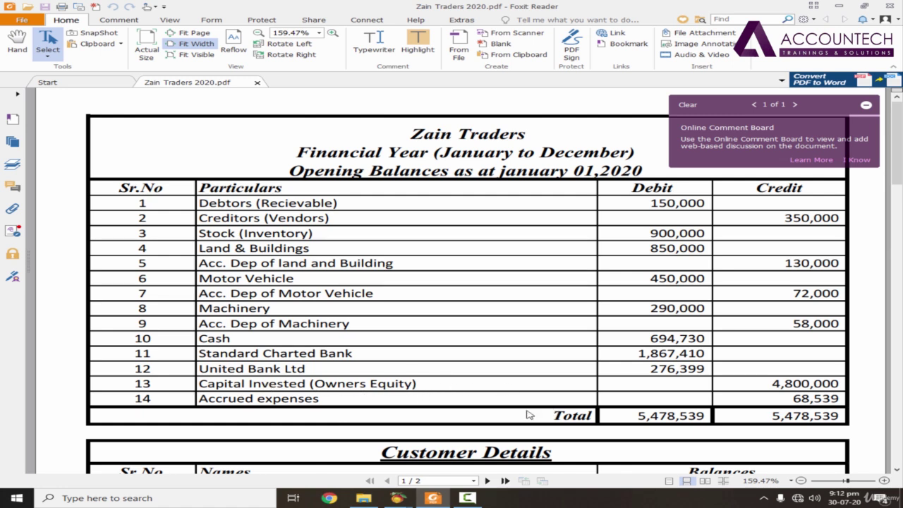
{"action": "key", "text": "alt+Tab"}
{"action": "scroll", "coordinate": [611, 353], "scroll_direction": "down", "scroll_amount": 3}
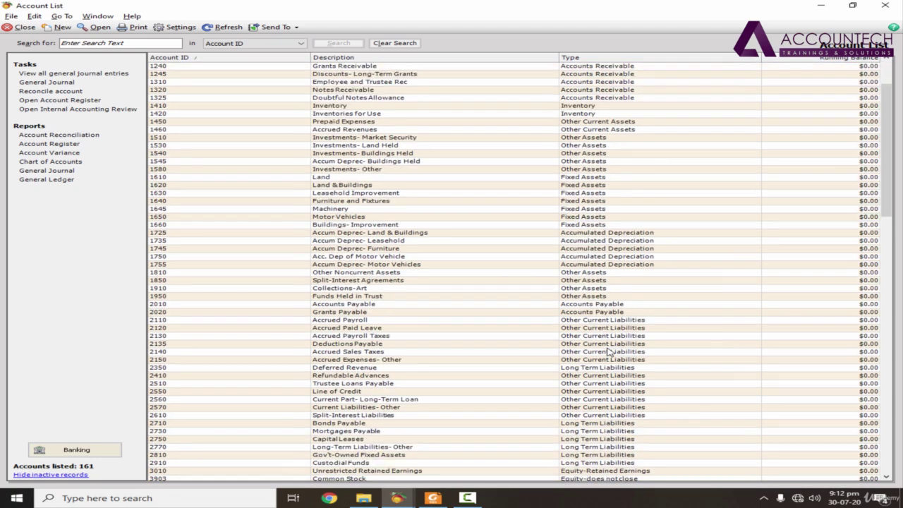
{"action": "scroll", "coordinate": [606, 351], "scroll_direction": "down", "scroll_amount": 9}
{"action": "scroll", "coordinate": [303, 353], "scroll_direction": "up", "scroll_amount": 7}
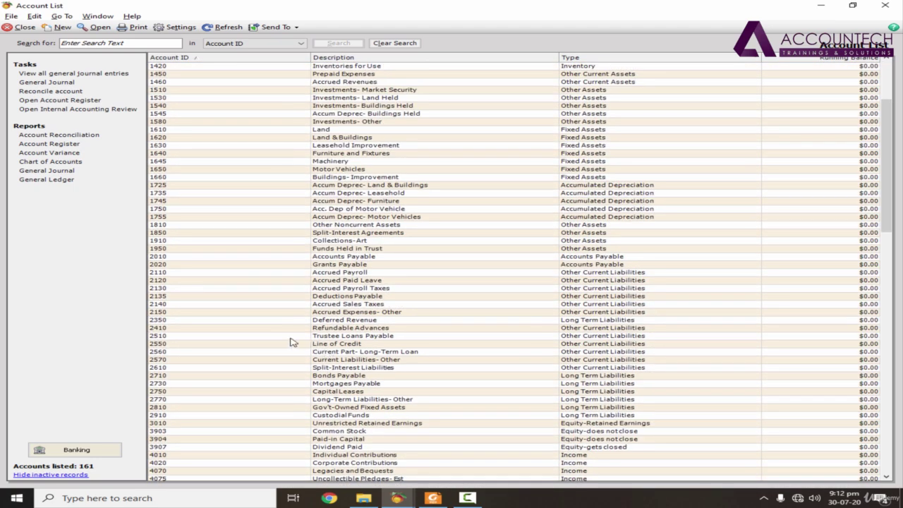
{"action": "scroll", "coordinate": [207, 352], "scroll_direction": "down", "scroll_amount": 1}
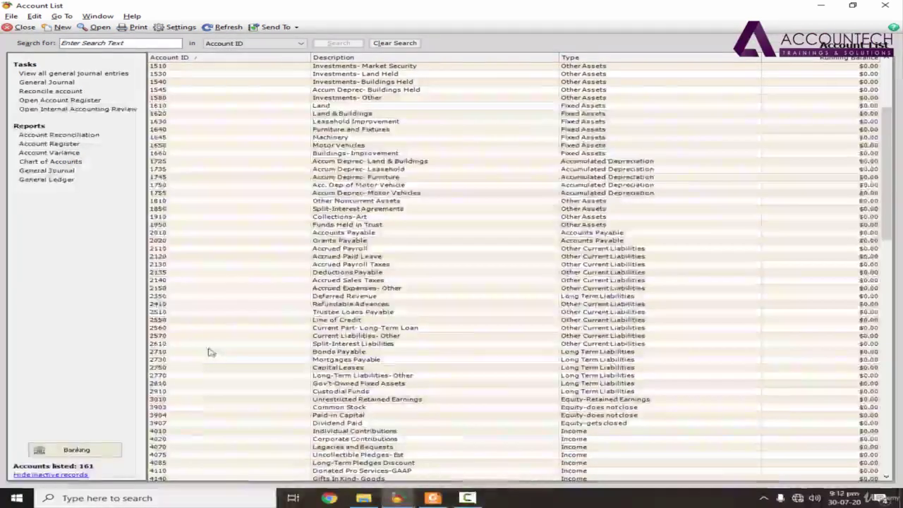
{"action": "left_click", "coordinate": [158, 400]}
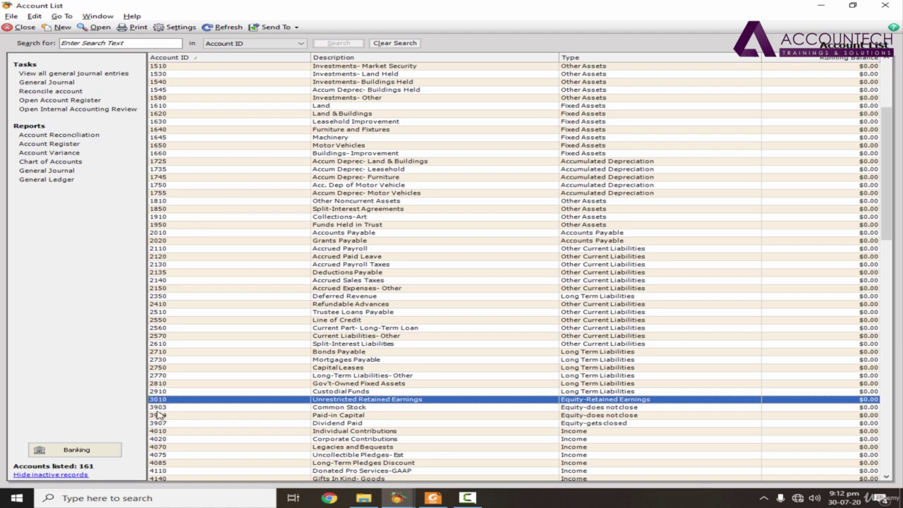
{"action": "left_click", "coordinate": [158, 408]}
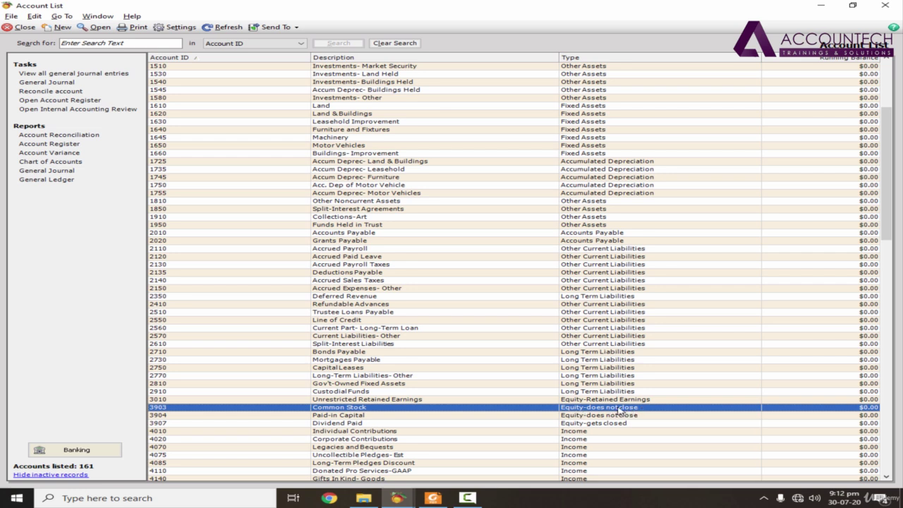
- Rename account 3903, Common Stock, as "Net Owners Equity", then save and close its record
{"action": "double_click", "coordinate": [347, 407]}
{"action": "double_click", "coordinate": [162, 82]}
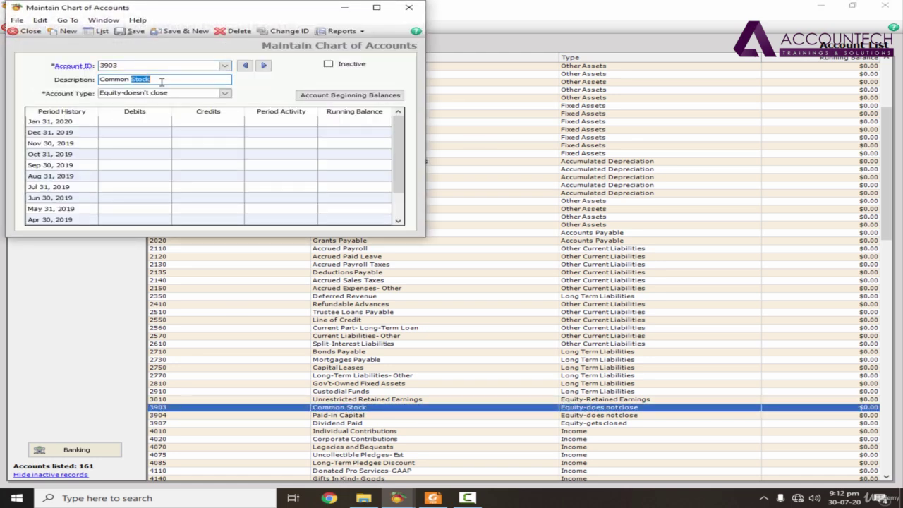
{"action": "left_click", "coordinate": [162, 81]}
{"action": "type", "text": "Net Owners Equity"}
{"action": "left_click", "coordinate": [132, 31]}
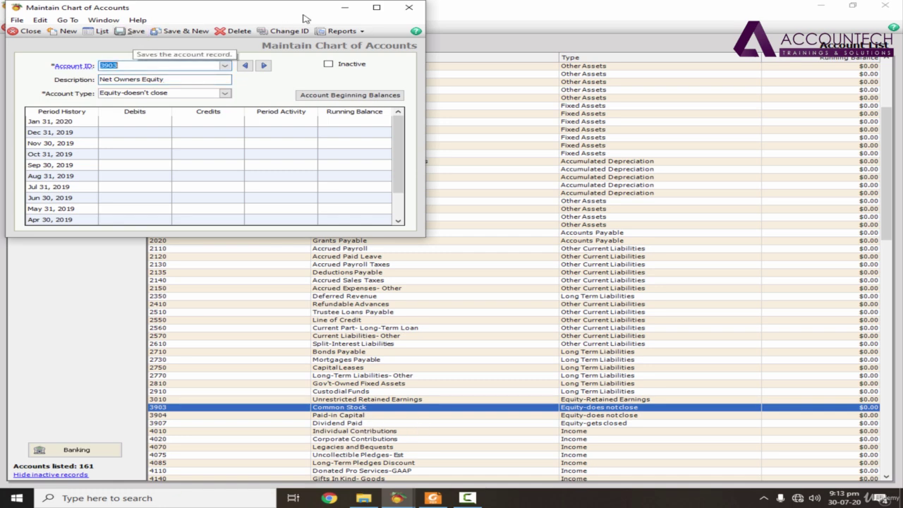
{"action": "left_click", "coordinate": [408, 7]}
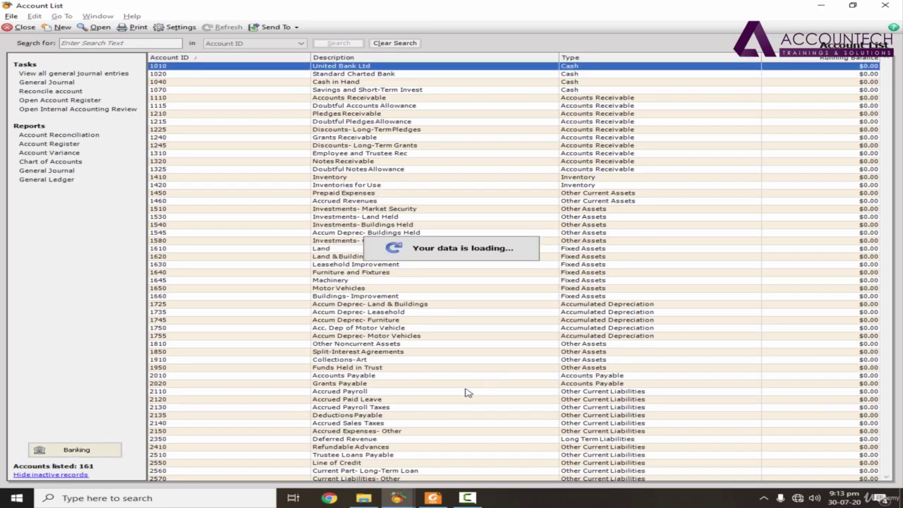
- Check the Accrued expenses entry in the opening balances PDF and select account 2150, Accrued Expenses- Other, in the account list
{"action": "key", "text": "alt+Tab"}
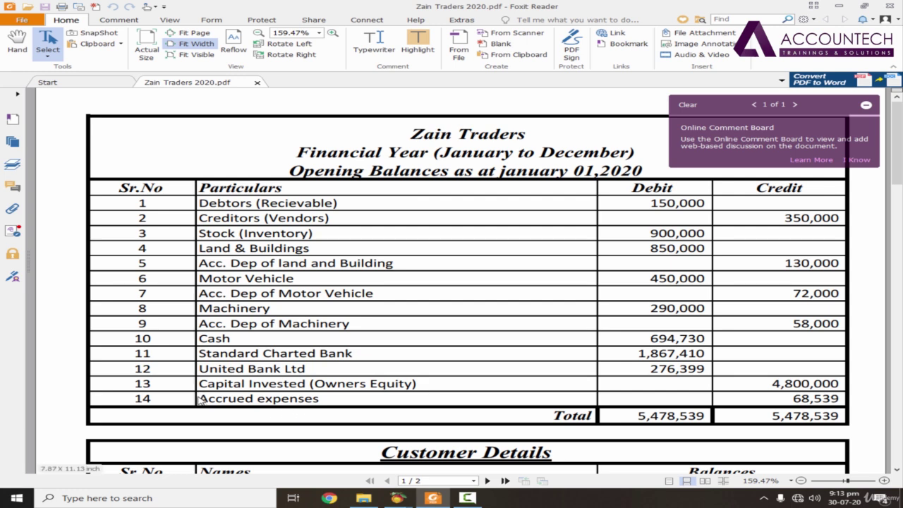
{"action": "left_click_drag", "start_coordinate": [197, 398], "coordinate": [320, 400]}
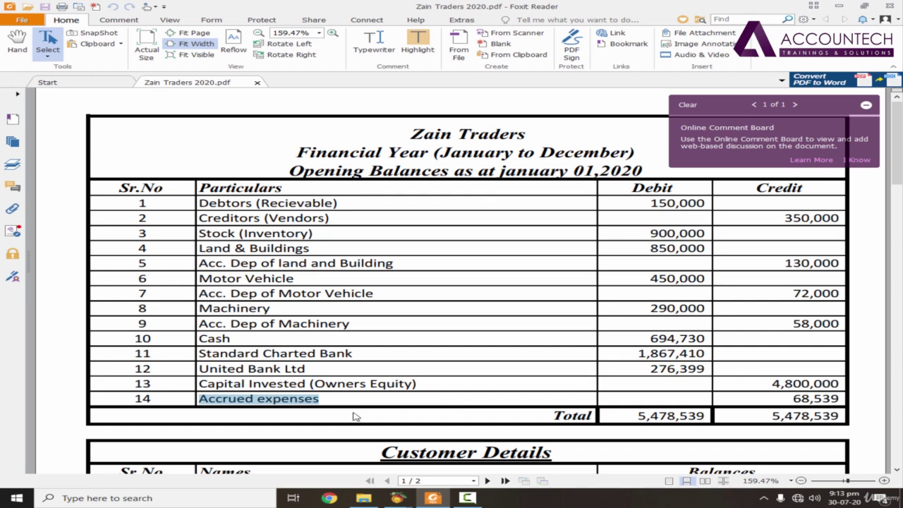
{"action": "key", "text": "alt+Tab"}
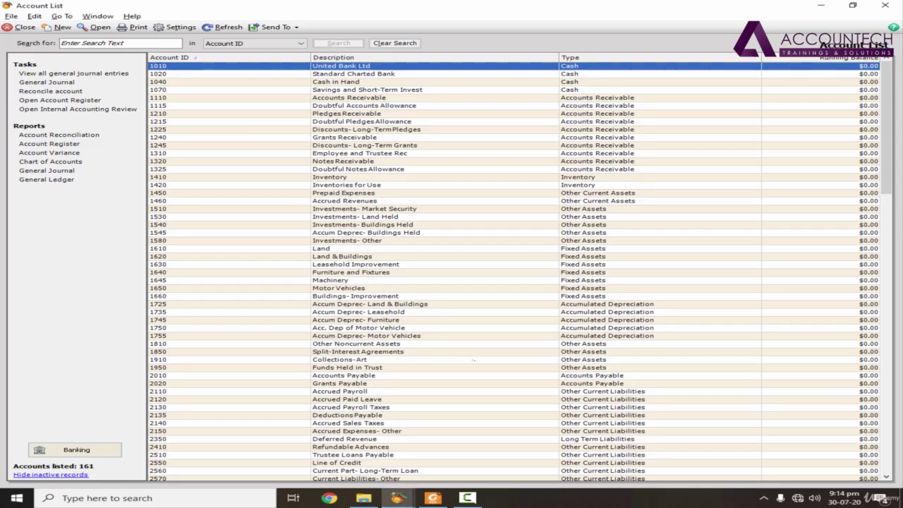
{"action": "scroll", "coordinate": [240, 197], "scroll_direction": "down", "scroll_amount": 5}
{"action": "scroll", "coordinate": [247, 206], "scroll_direction": "down", "scroll_amount": 5}
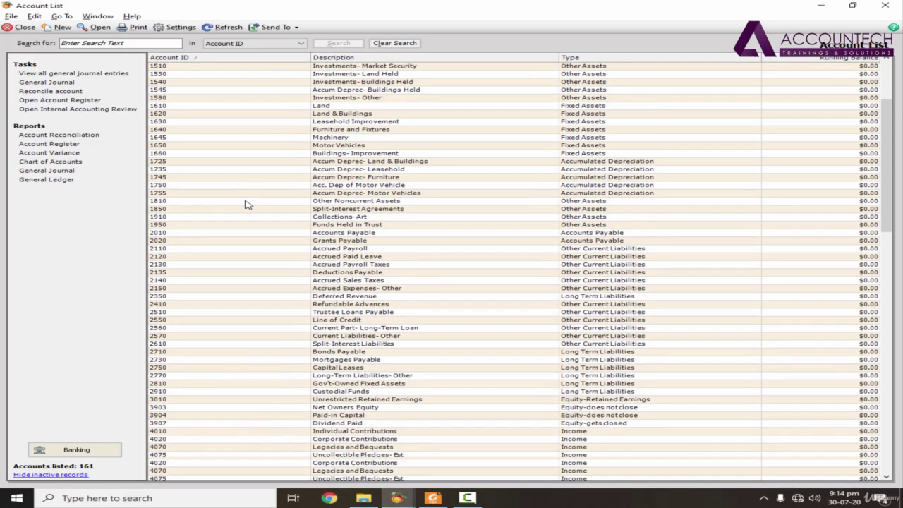
{"action": "left_click", "coordinate": [191, 217]}
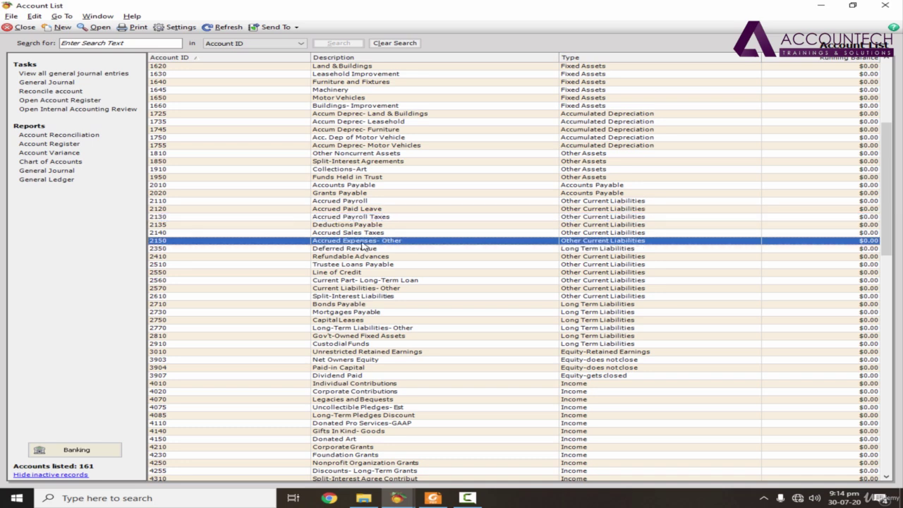
{"action": "left_click", "coordinate": [364, 244]}
- Shorten account 2150's description to "Accrued Expenses", then save and close its record
{"action": "double_click", "coordinate": [384, 243]}
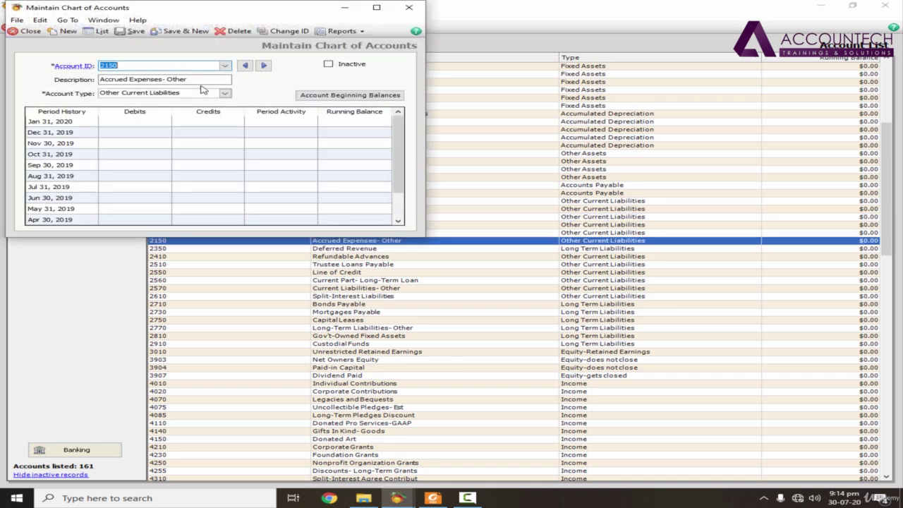
{"action": "left_click", "coordinate": [203, 81]}
{"action": "left_click", "coordinate": [132, 31]}
{"action": "left_click", "coordinate": [409, 7]}
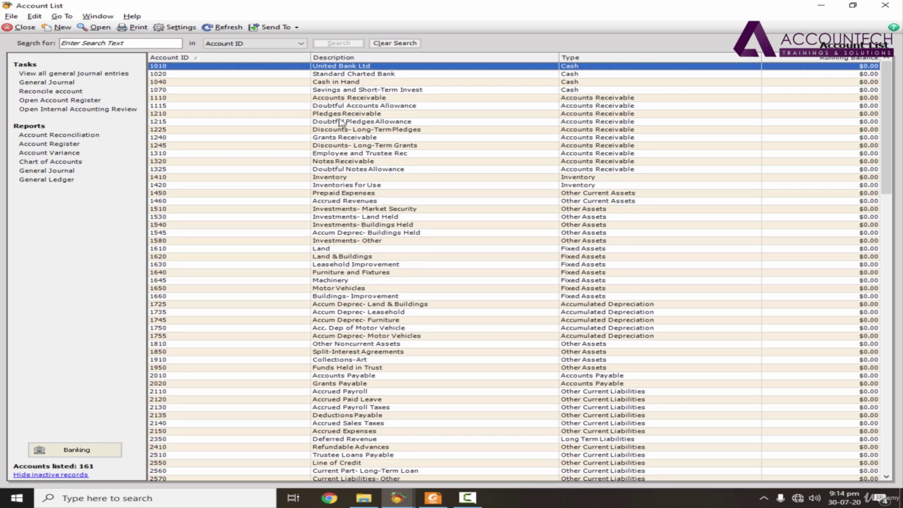
{"action": "left_click", "coordinate": [435, 500]}
{"action": "left_click", "coordinate": [437, 504]}
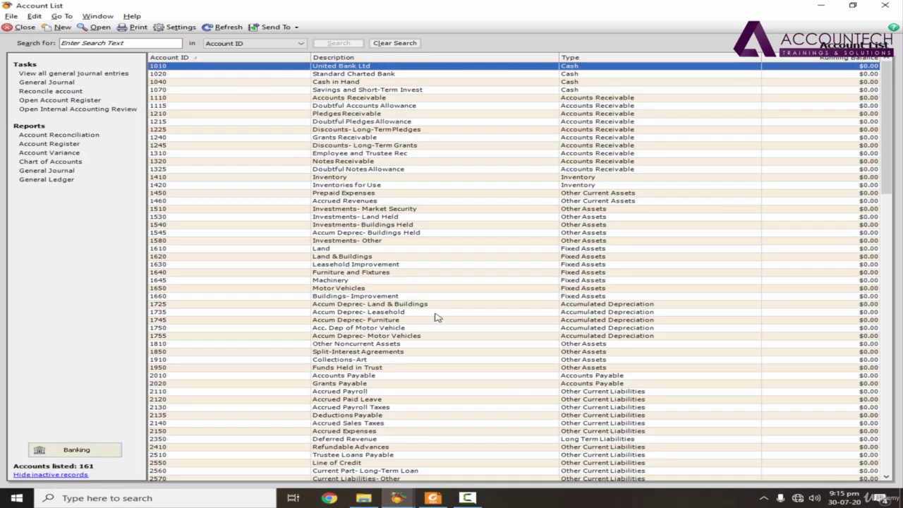